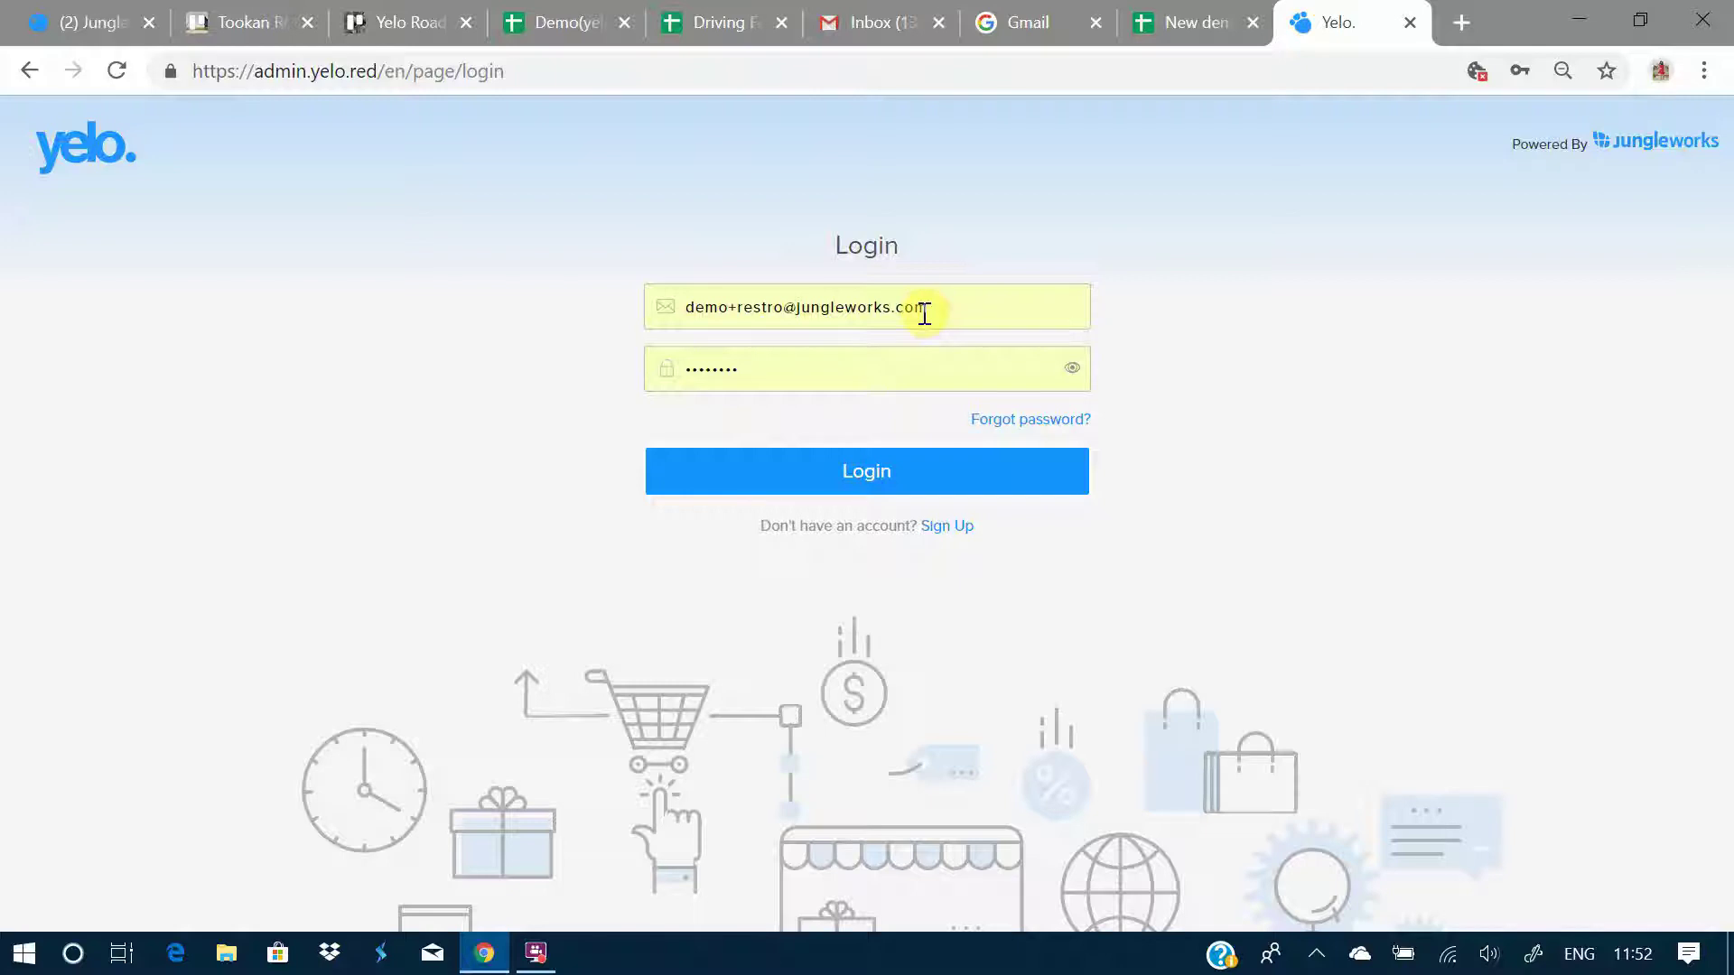
Submit the admin login to reach the Orders dashboard showing Pending and Dispatched Orders.
{"action": "left_click", "coordinate": [891, 475]}
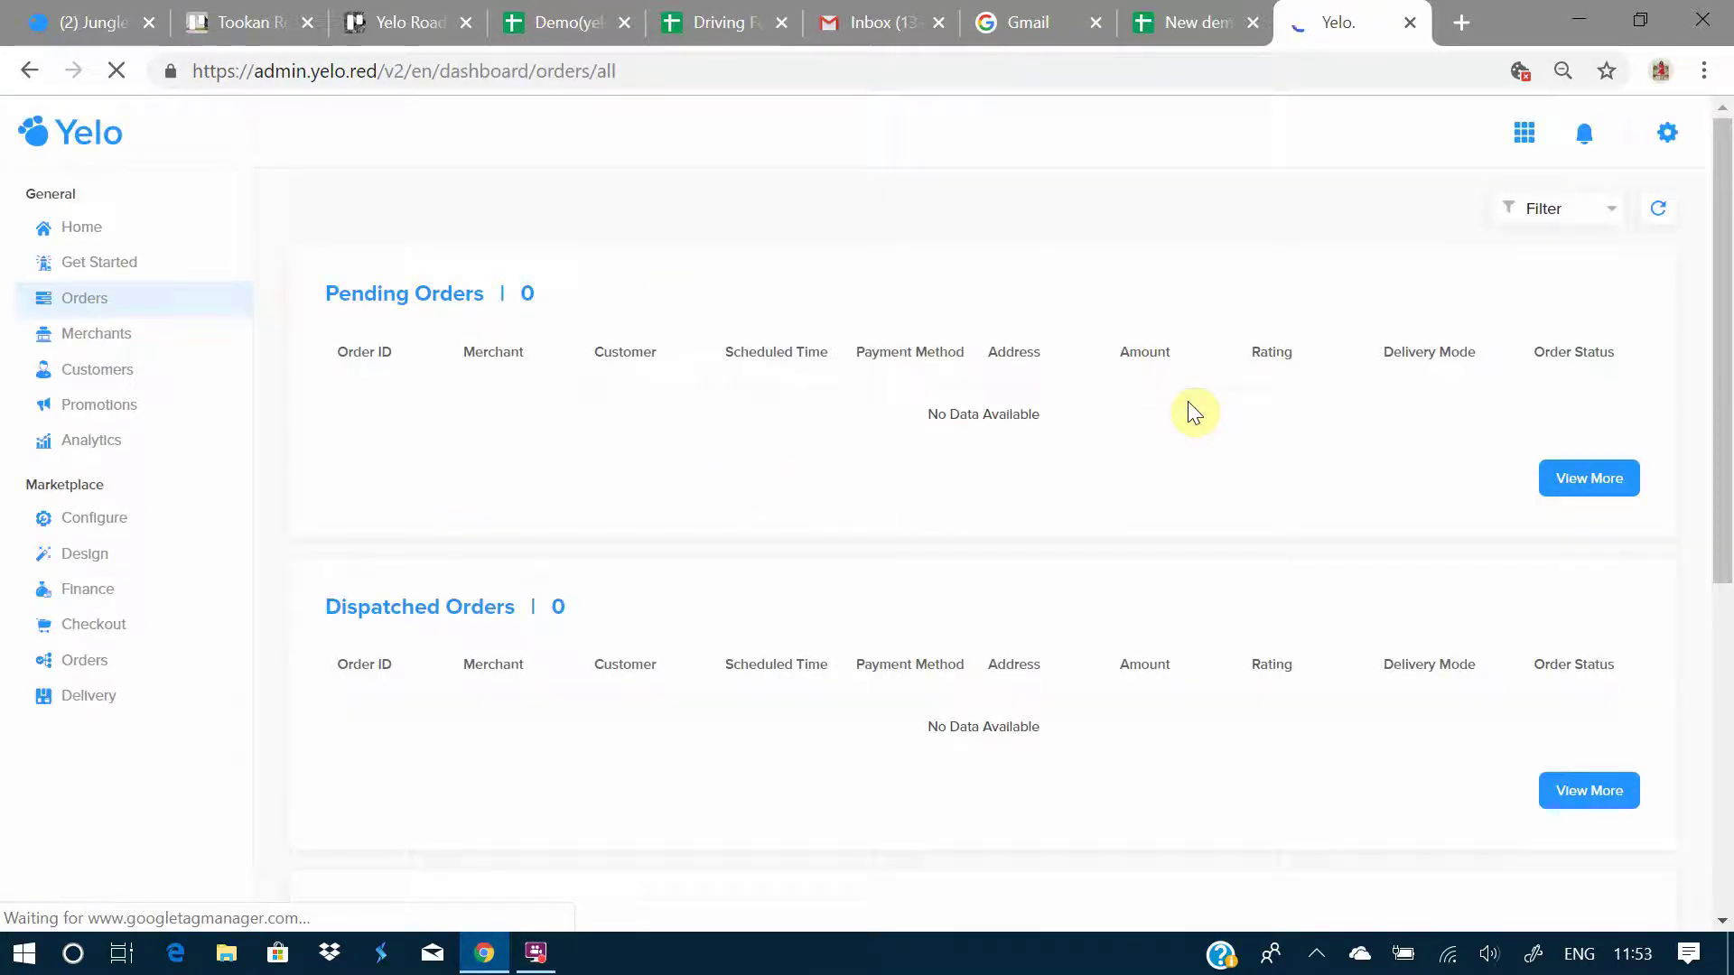
Close the IT Helpdesk notification and go to the Merchants list.
{"action": "left_click", "coordinate": [1690, 733]}
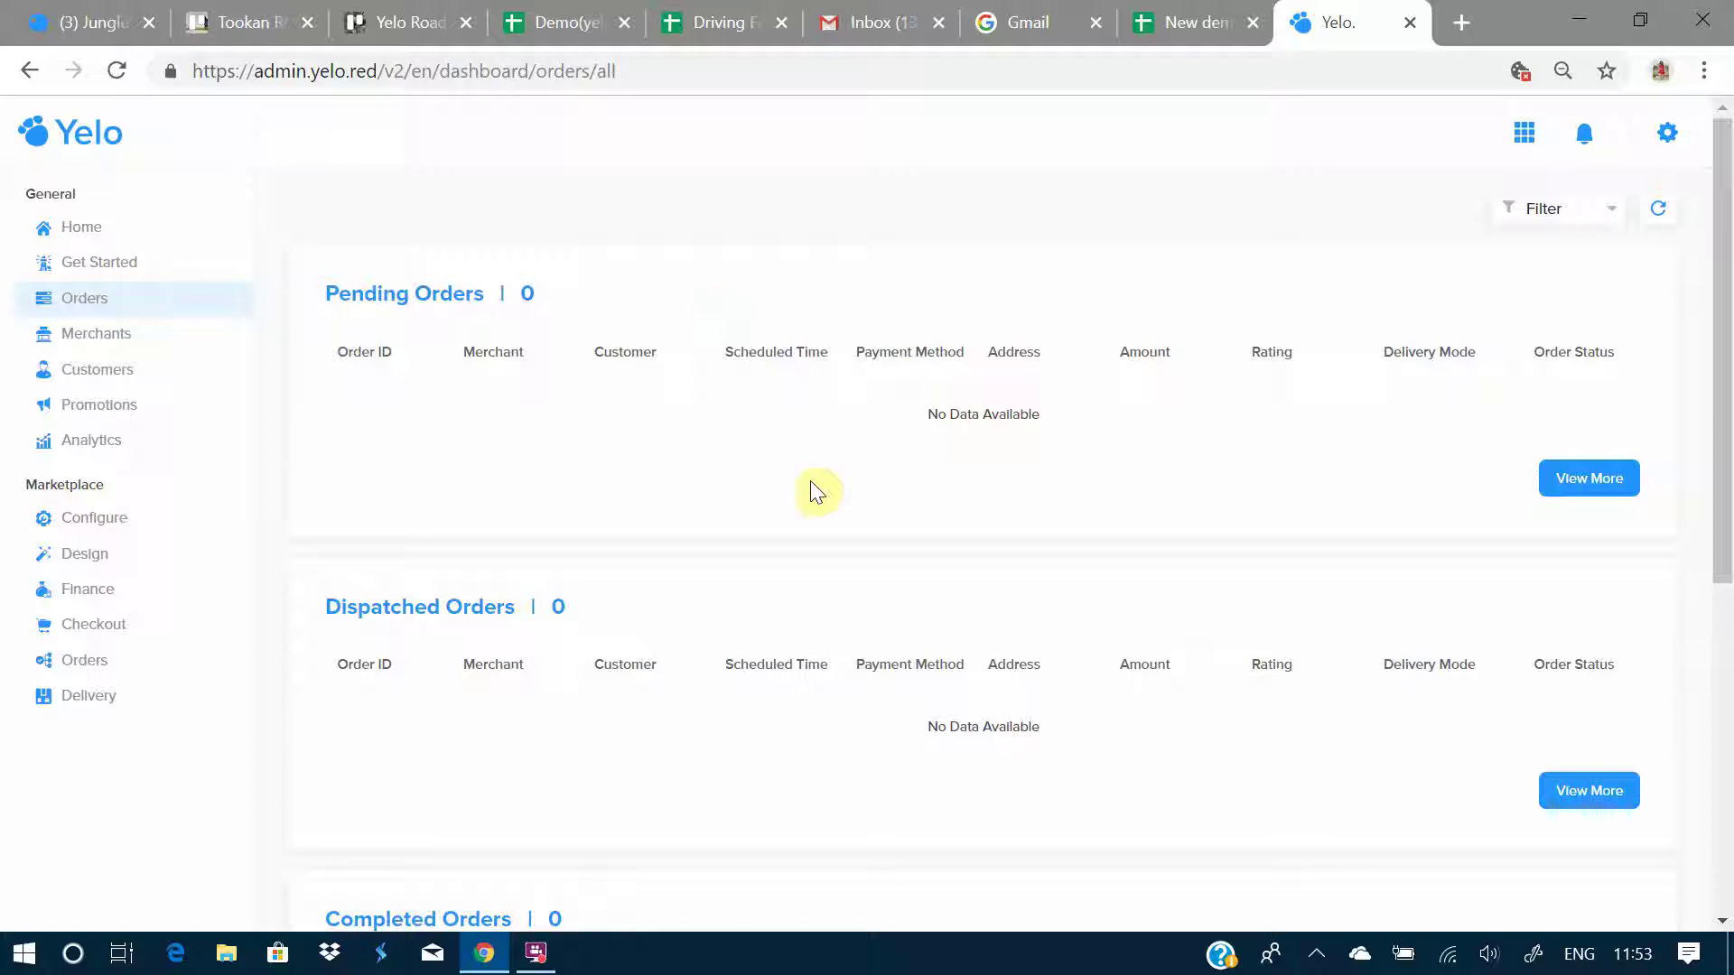
{"action": "left_click", "coordinate": [118, 341]}
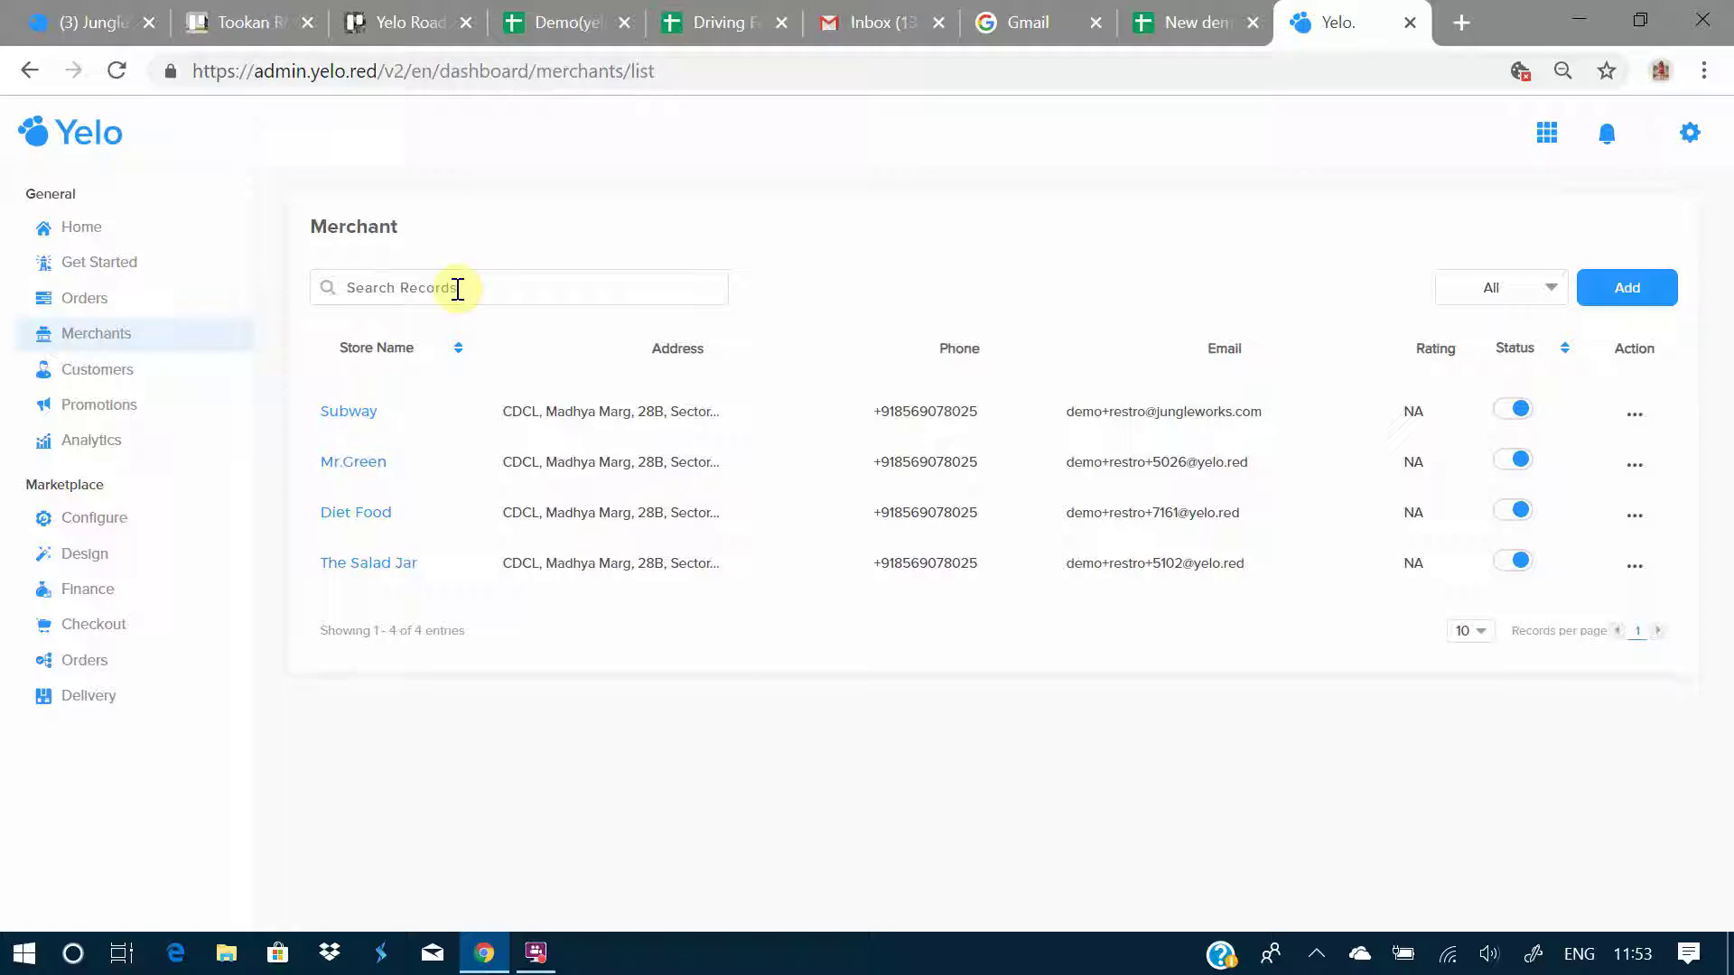
Keep the merchant filter on All and review the Action menu for Subway.
{"action": "left_click", "coordinate": [1506, 288]}
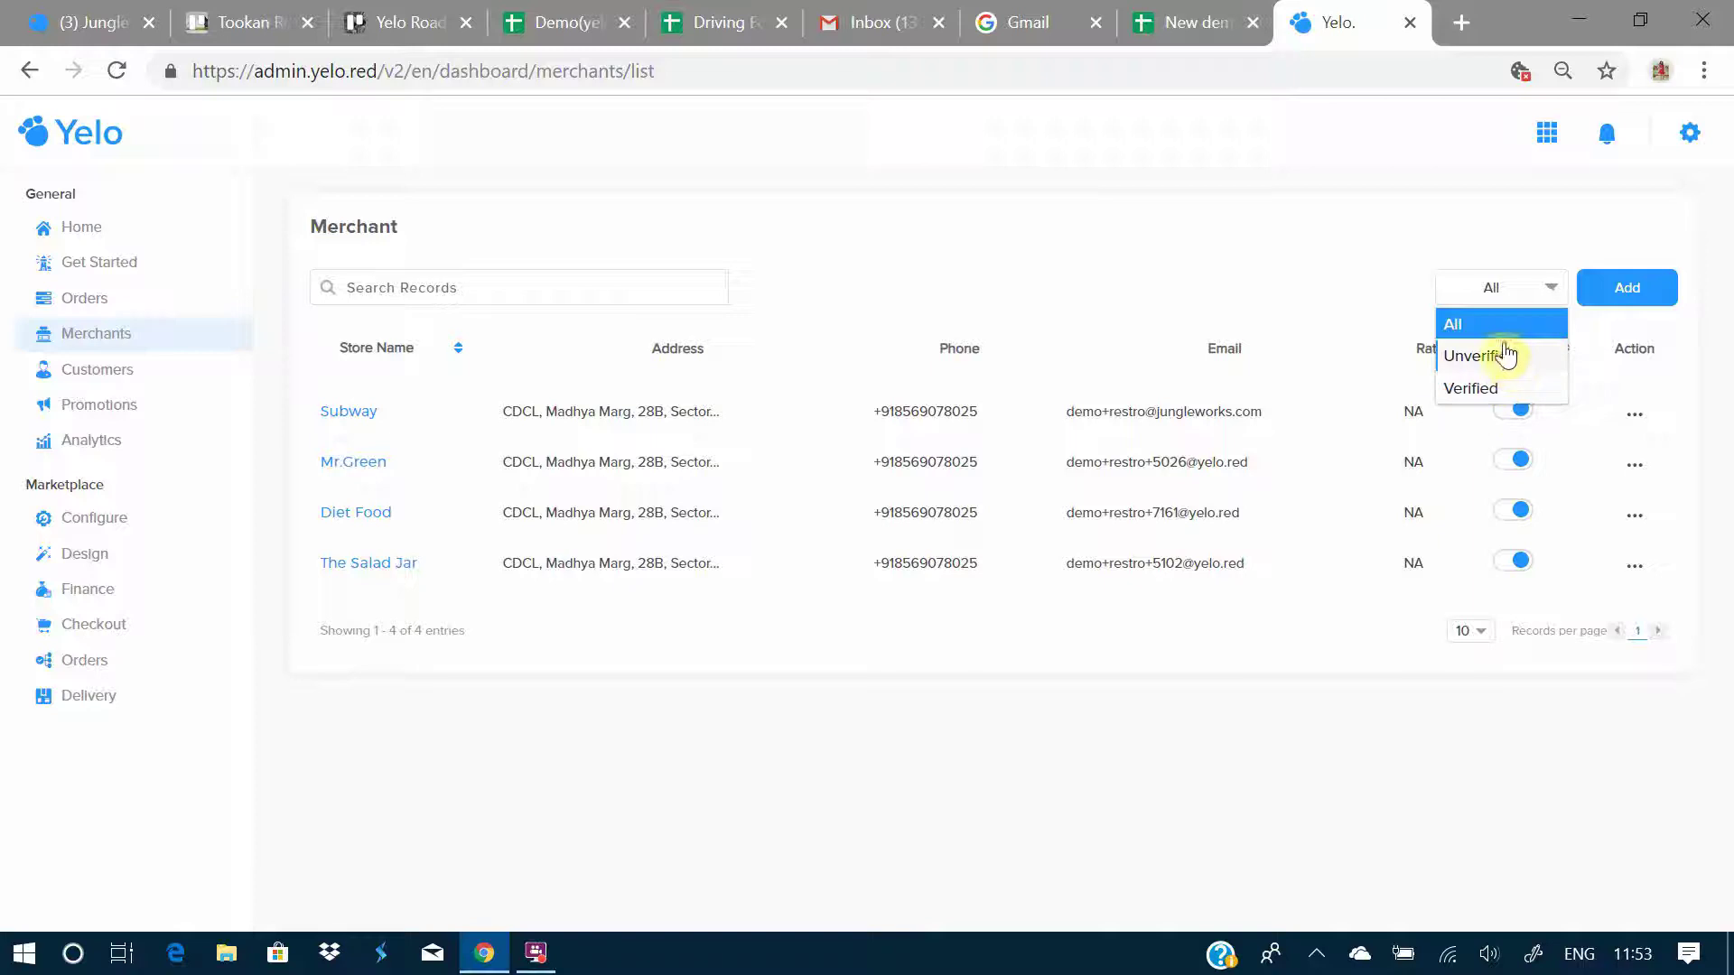
{"action": "left_click", "coordinate": [1575, 225]}
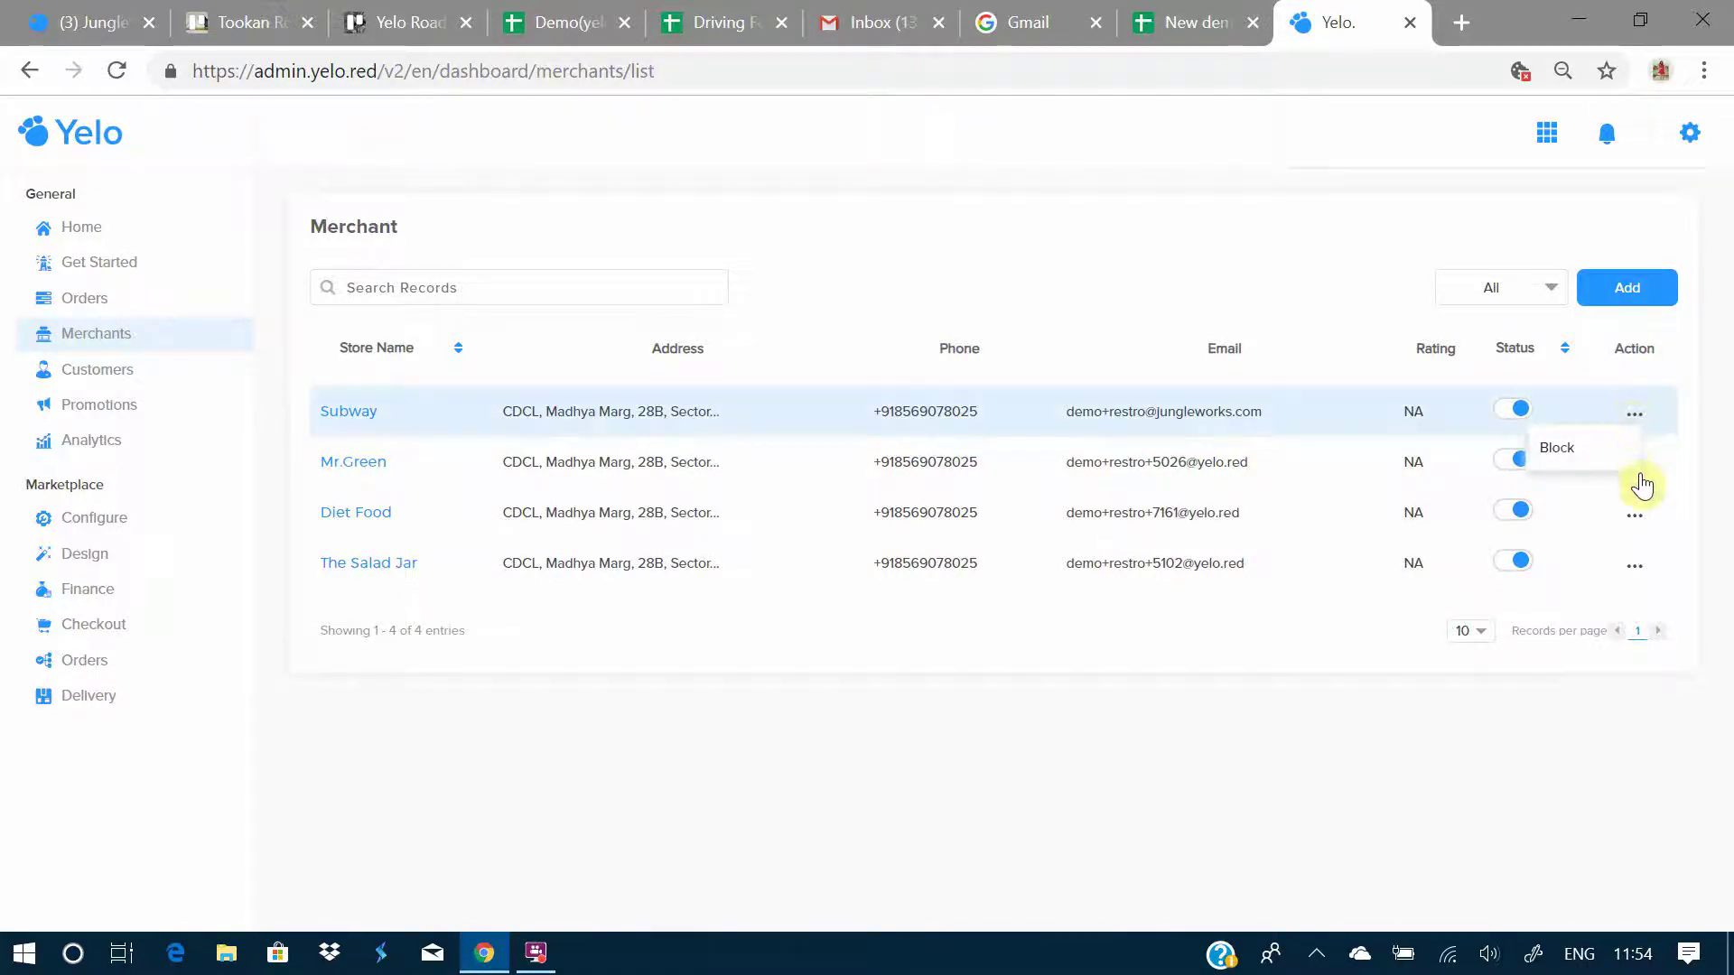
{"action": "mouse_move", "coordinate": [1634, 464]}
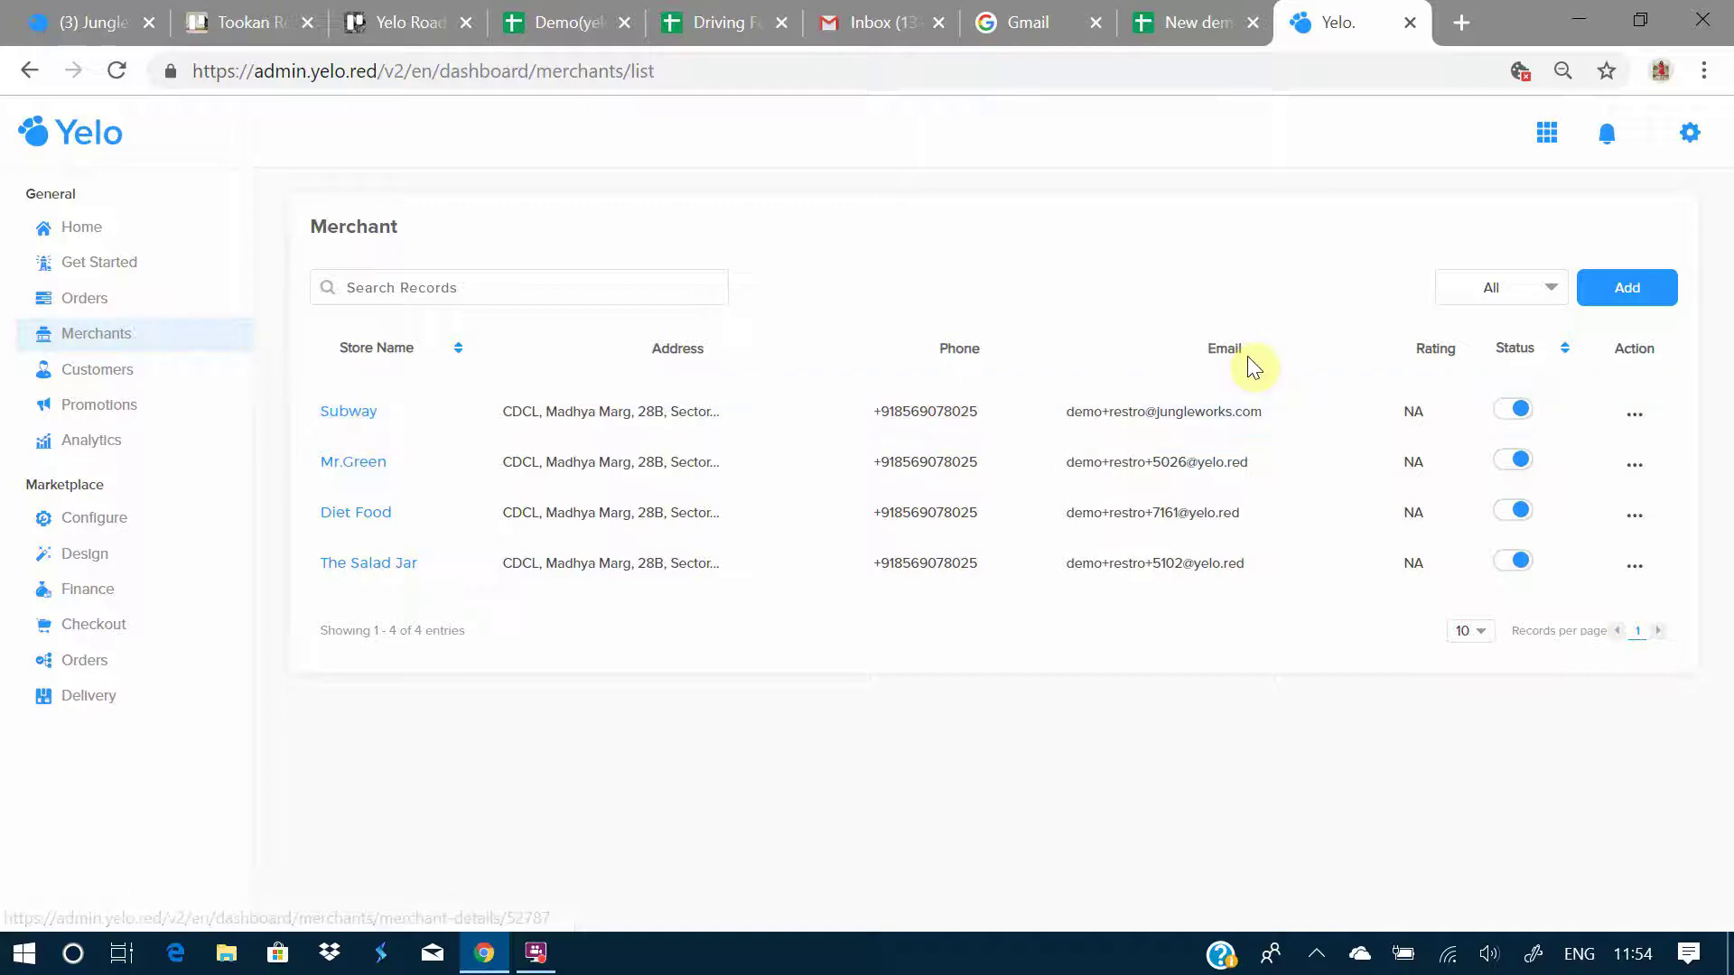
{"action": "left_click", "coordinate": [1636, 415]}
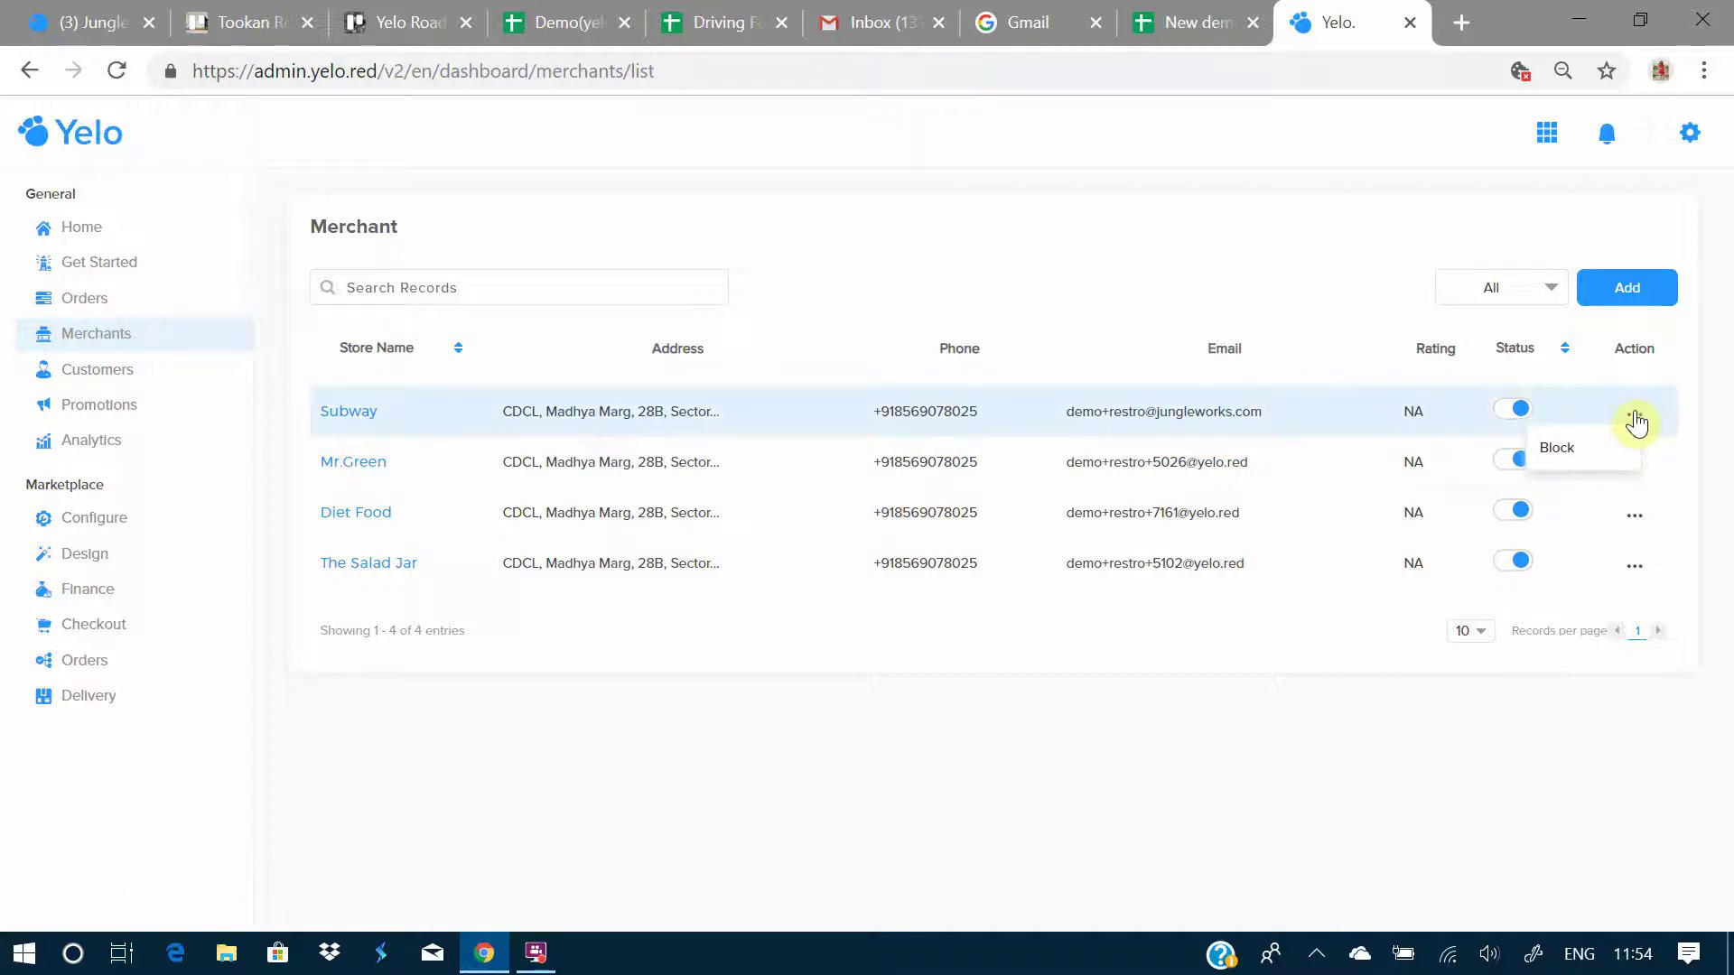
{"action": "left_click", "coordinate": [1634, 515]}
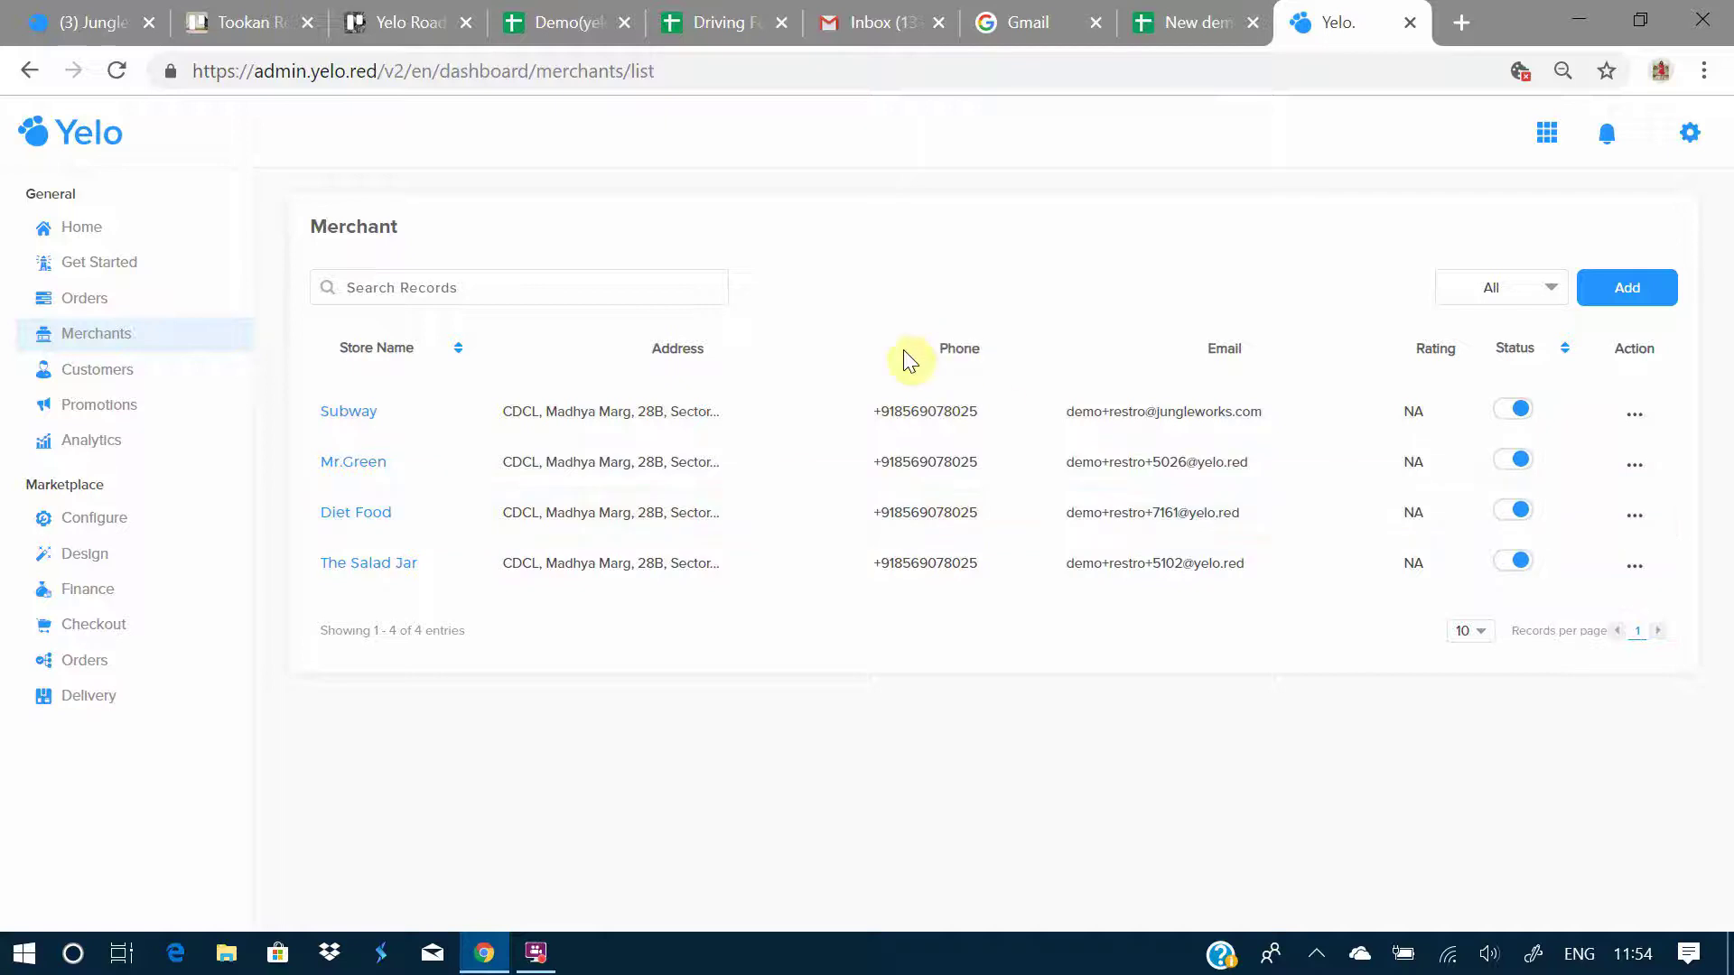
Open Subway's details and switch on Sponsorship, checking its empty date and time fields.
{"action": "left_click", "coordinate": [343, 416]}
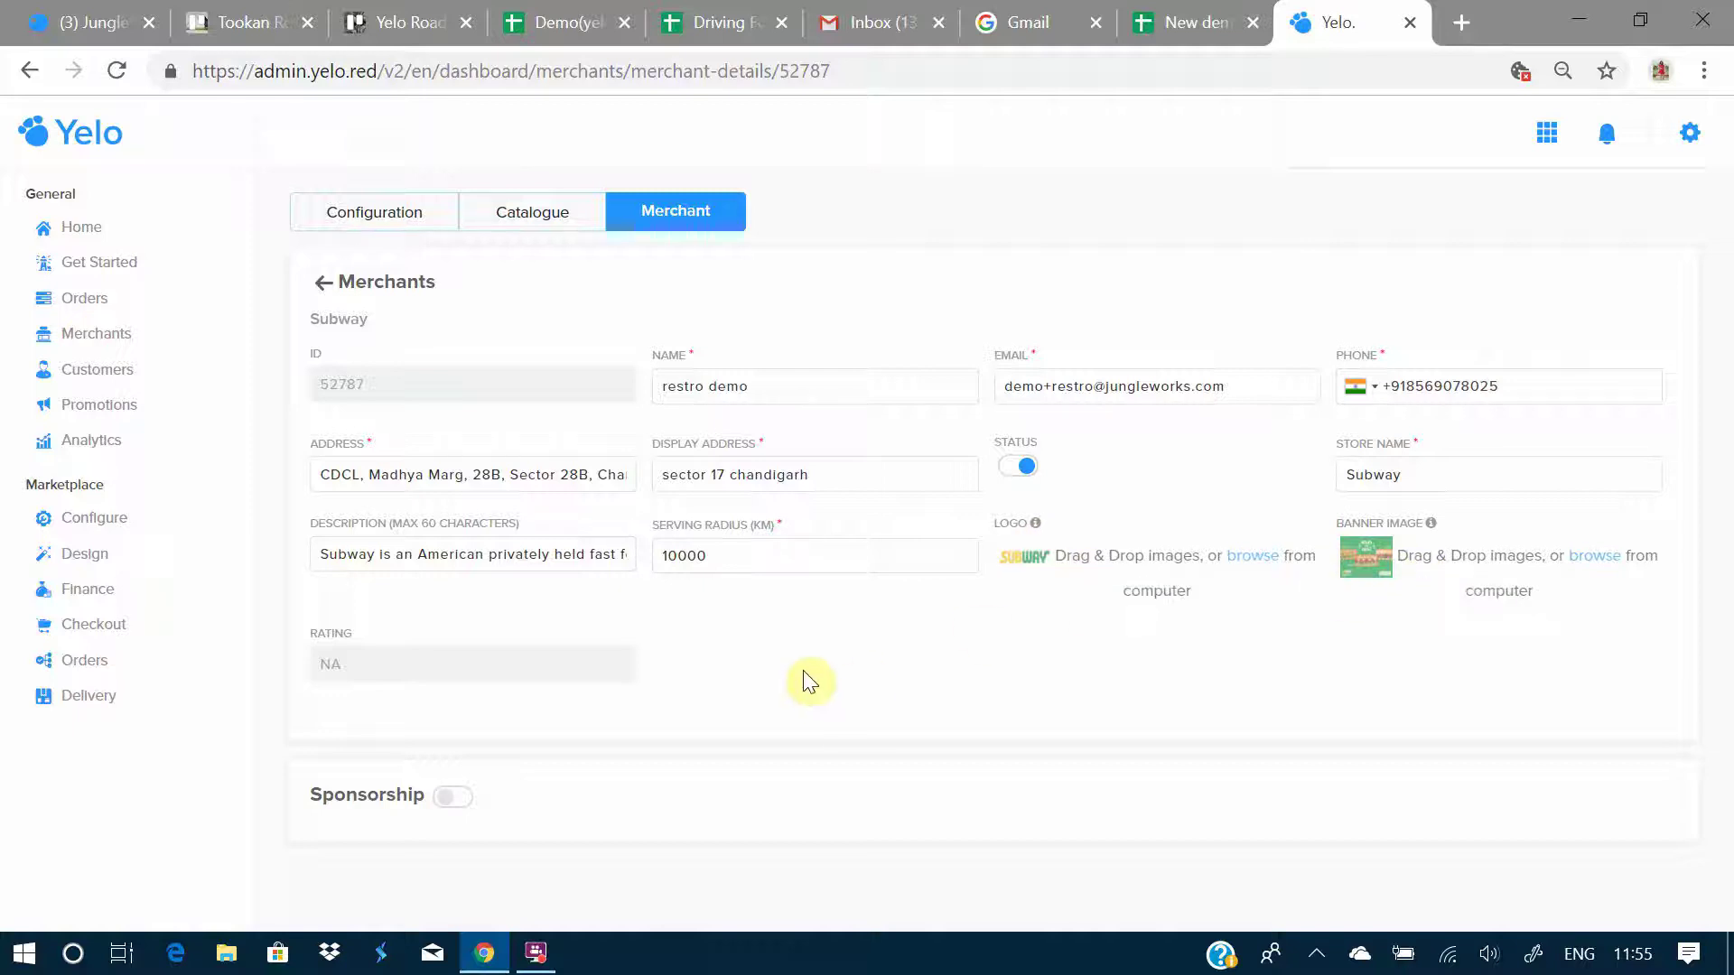
{"action": "left_click", "coordinate": [456, 800]}
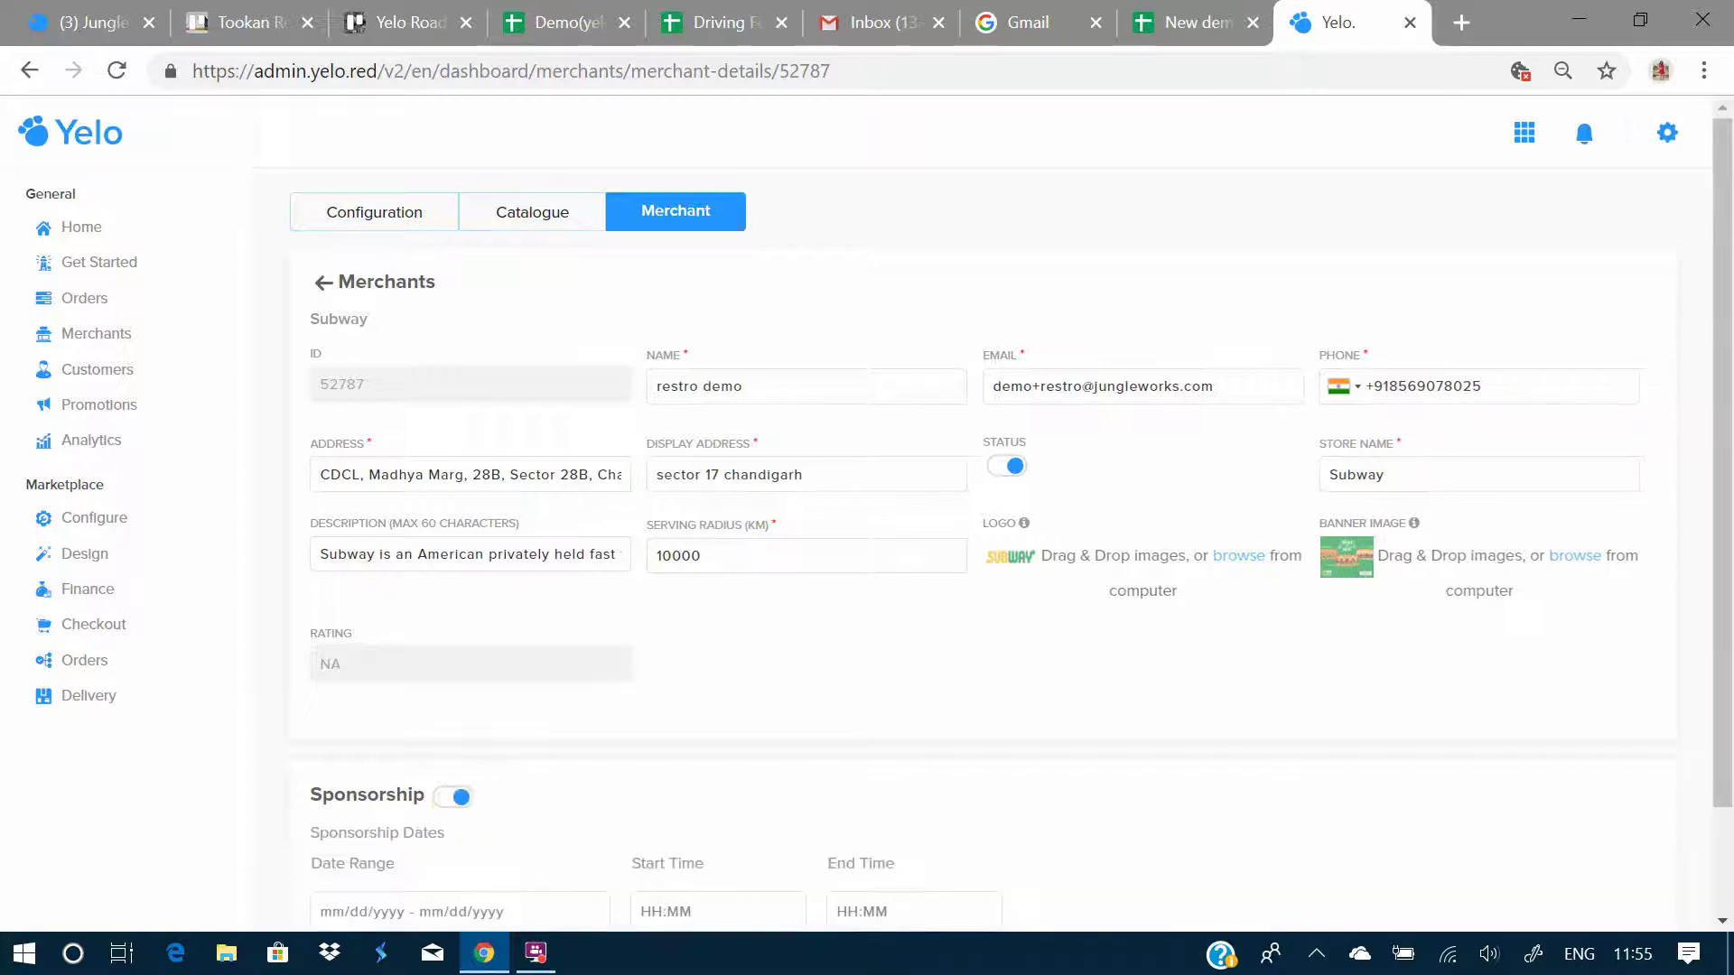
{"action": "scroll", "coordinate": [720, 792], "scroll_direction": "down", "scroll_amount": 1}
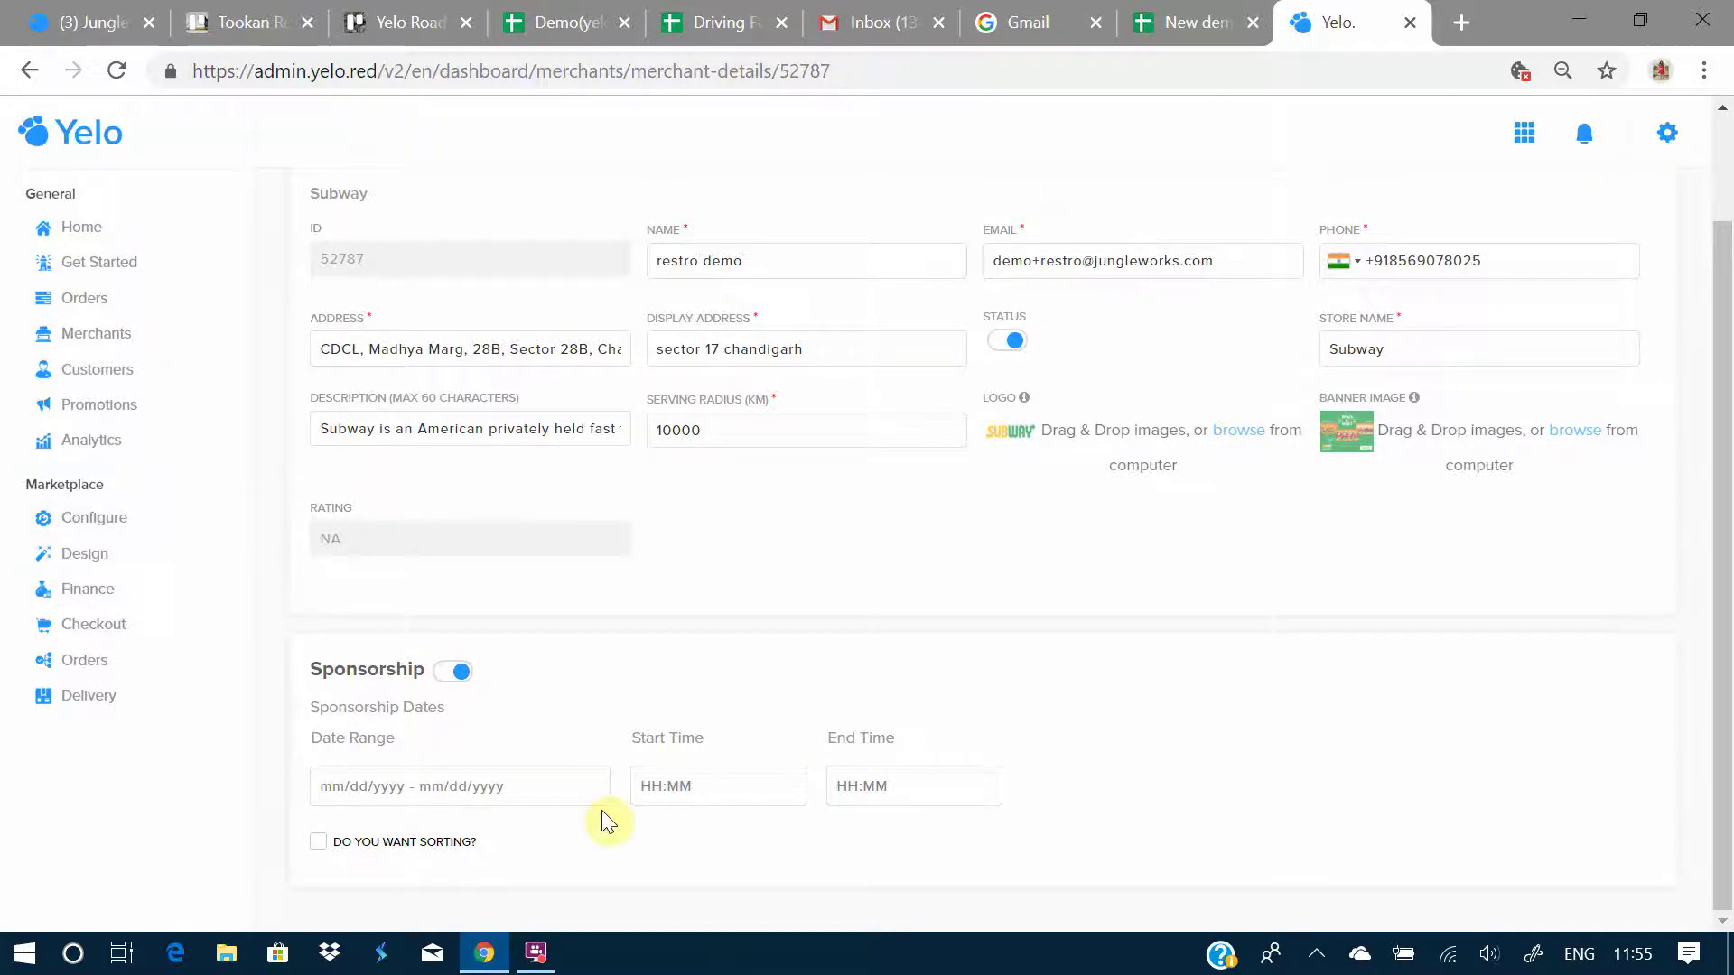
{"action": "scroll", "coordinate": [971, 670], "scroll_direction": "up", "scroll_amount": 2}
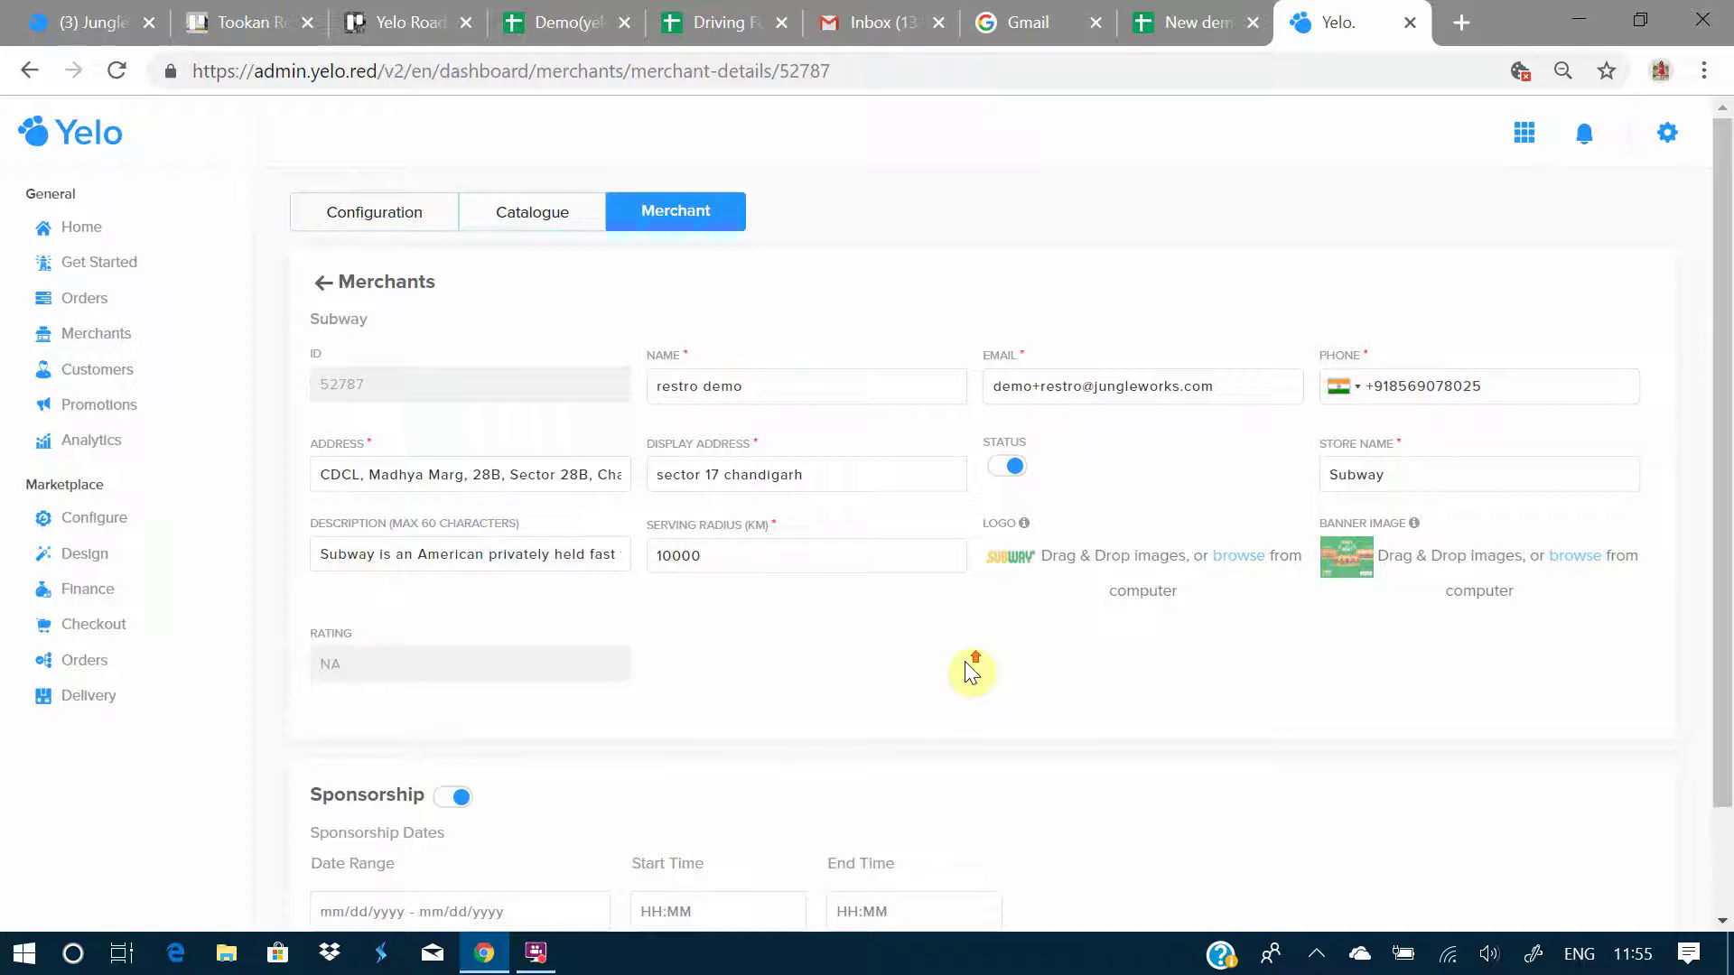
Open Subway's Catalogue tab with Show items kept on all items.
{"action": "left_click", "coordinate": [544, 226]}
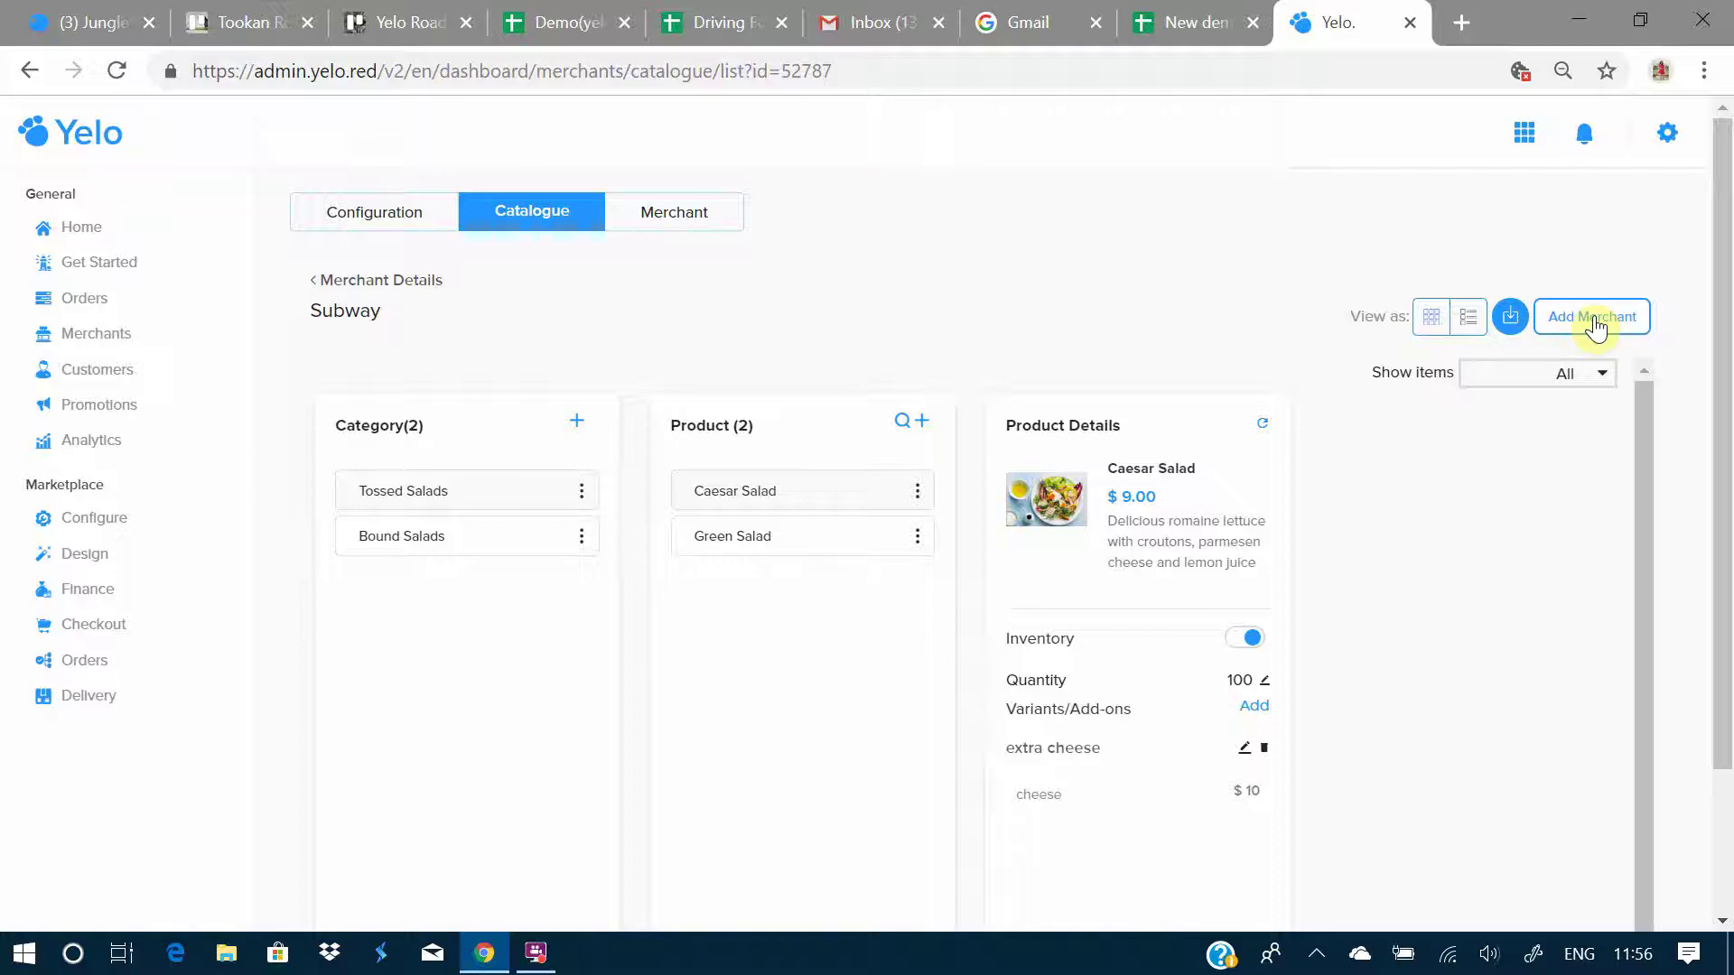
{"action": "left_click", "coordinate": [1602, 373]}
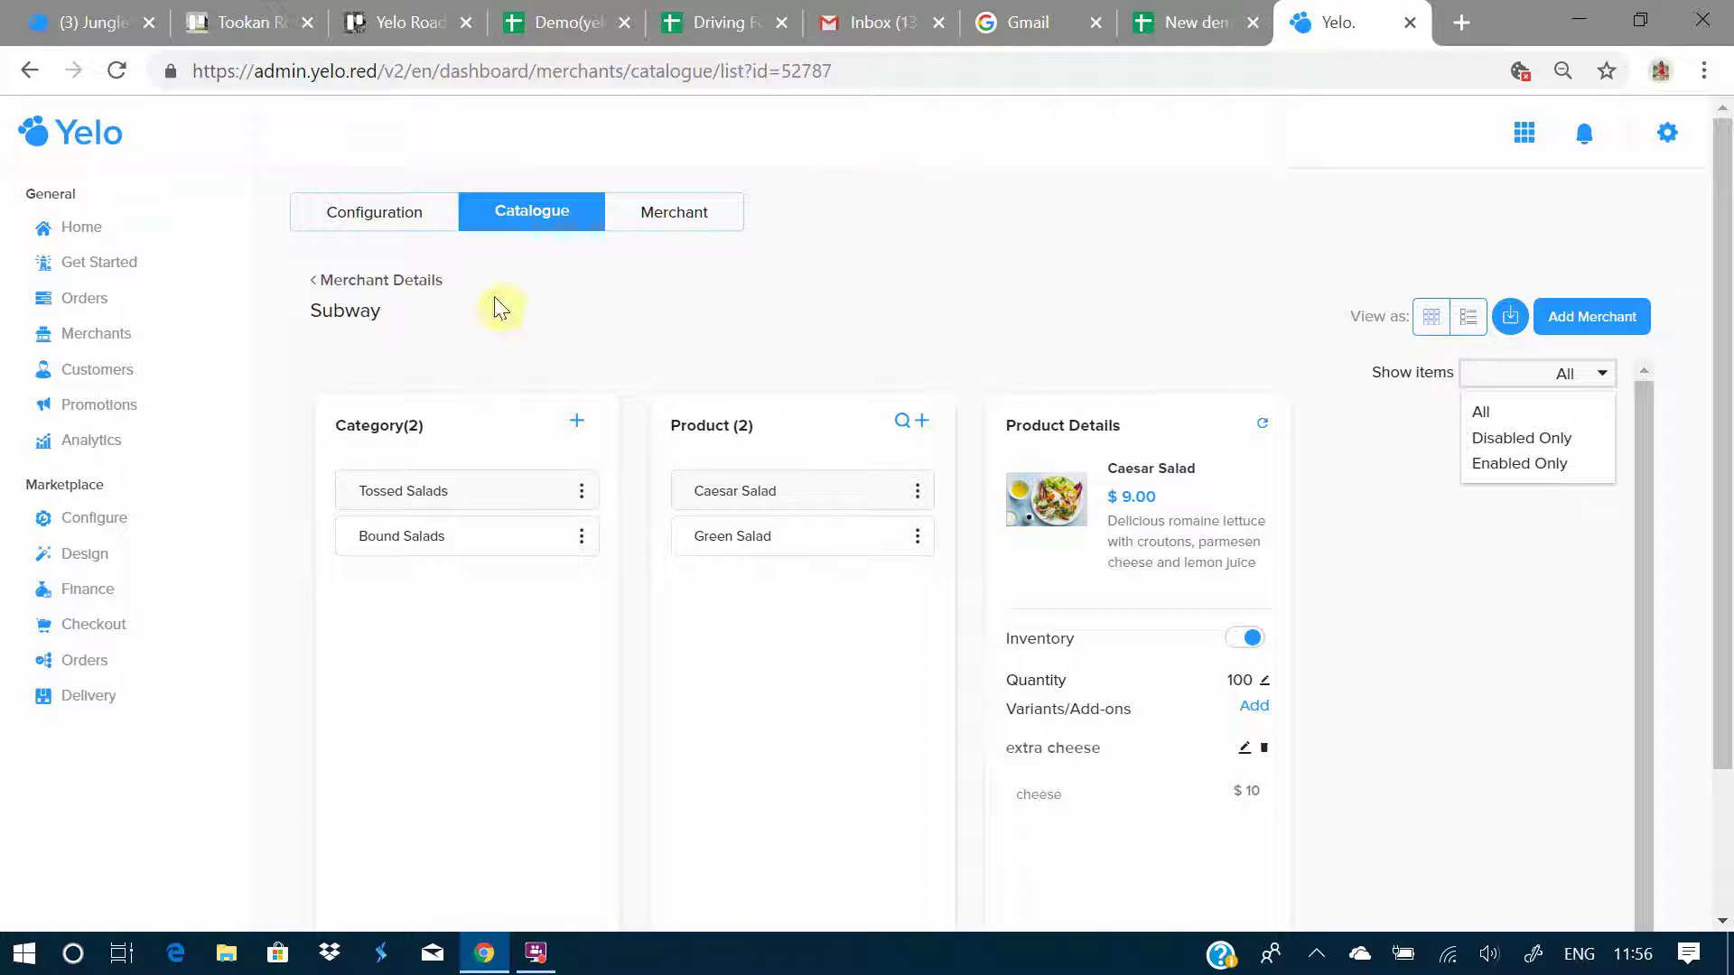
{"action": "left_click", "coordinate": [740, 447]}
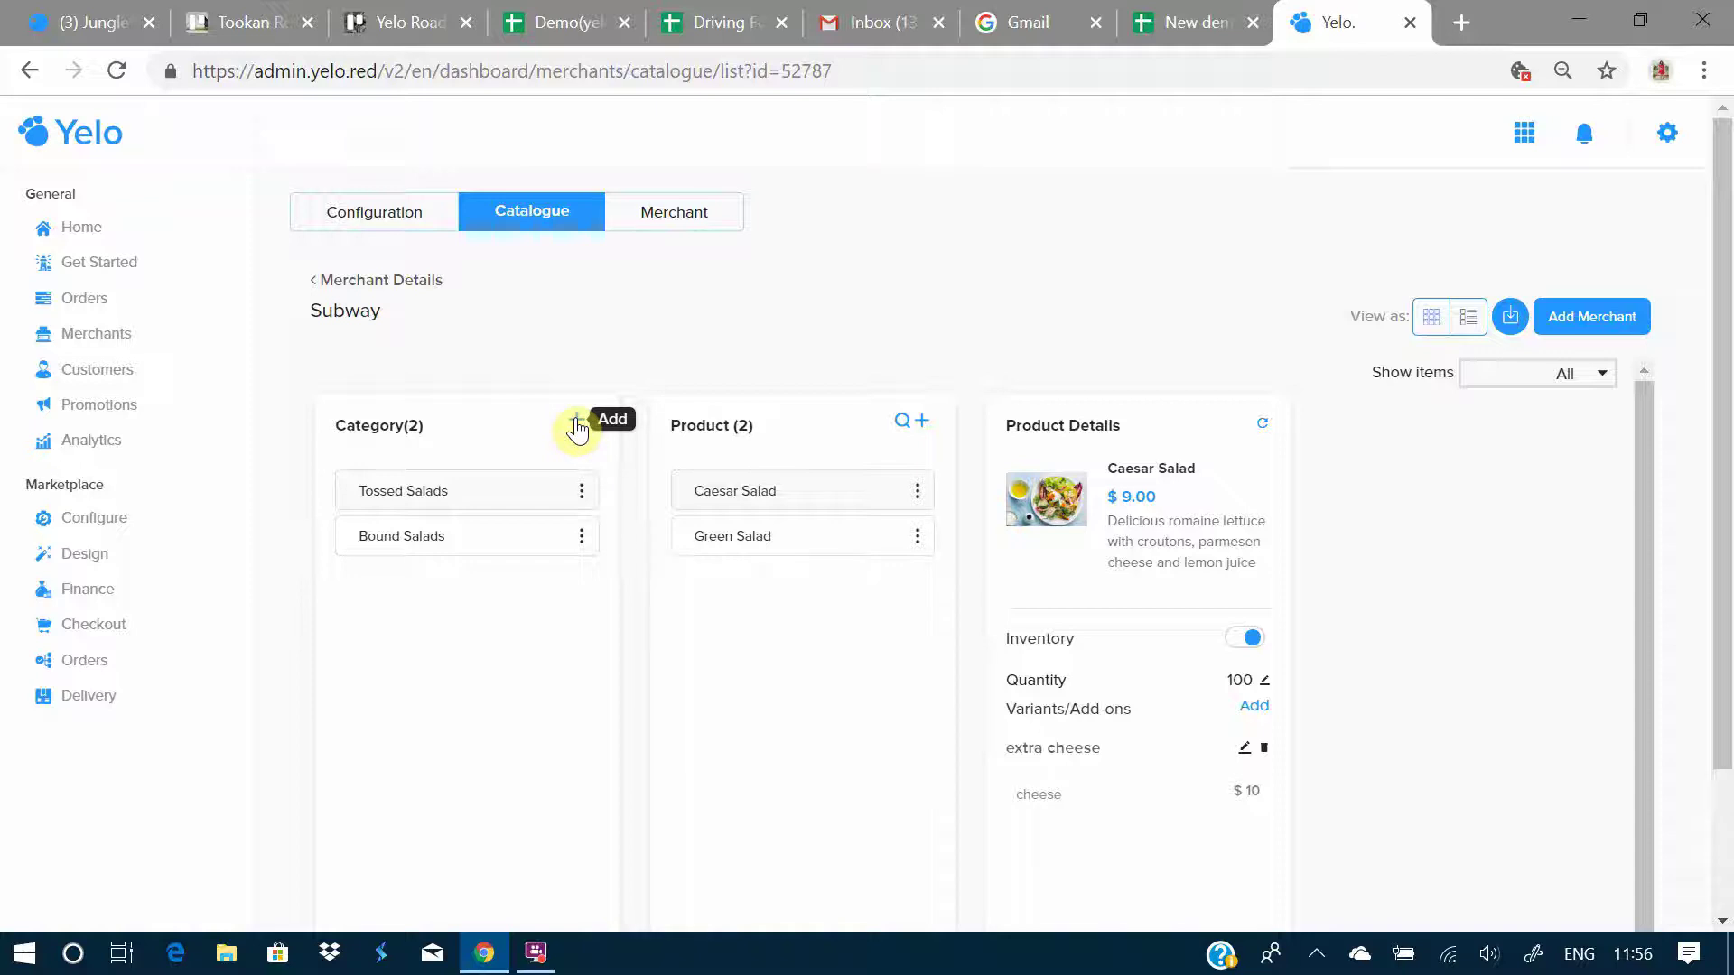
Bring up the action menu for the Tossed Salads category.
{"action": "left_click", "coordinate": [582, 491]}
{"action": "left_click", "coordinate": [541, 491]}
{"action": "left_click", "coordinate": [584, 491]}
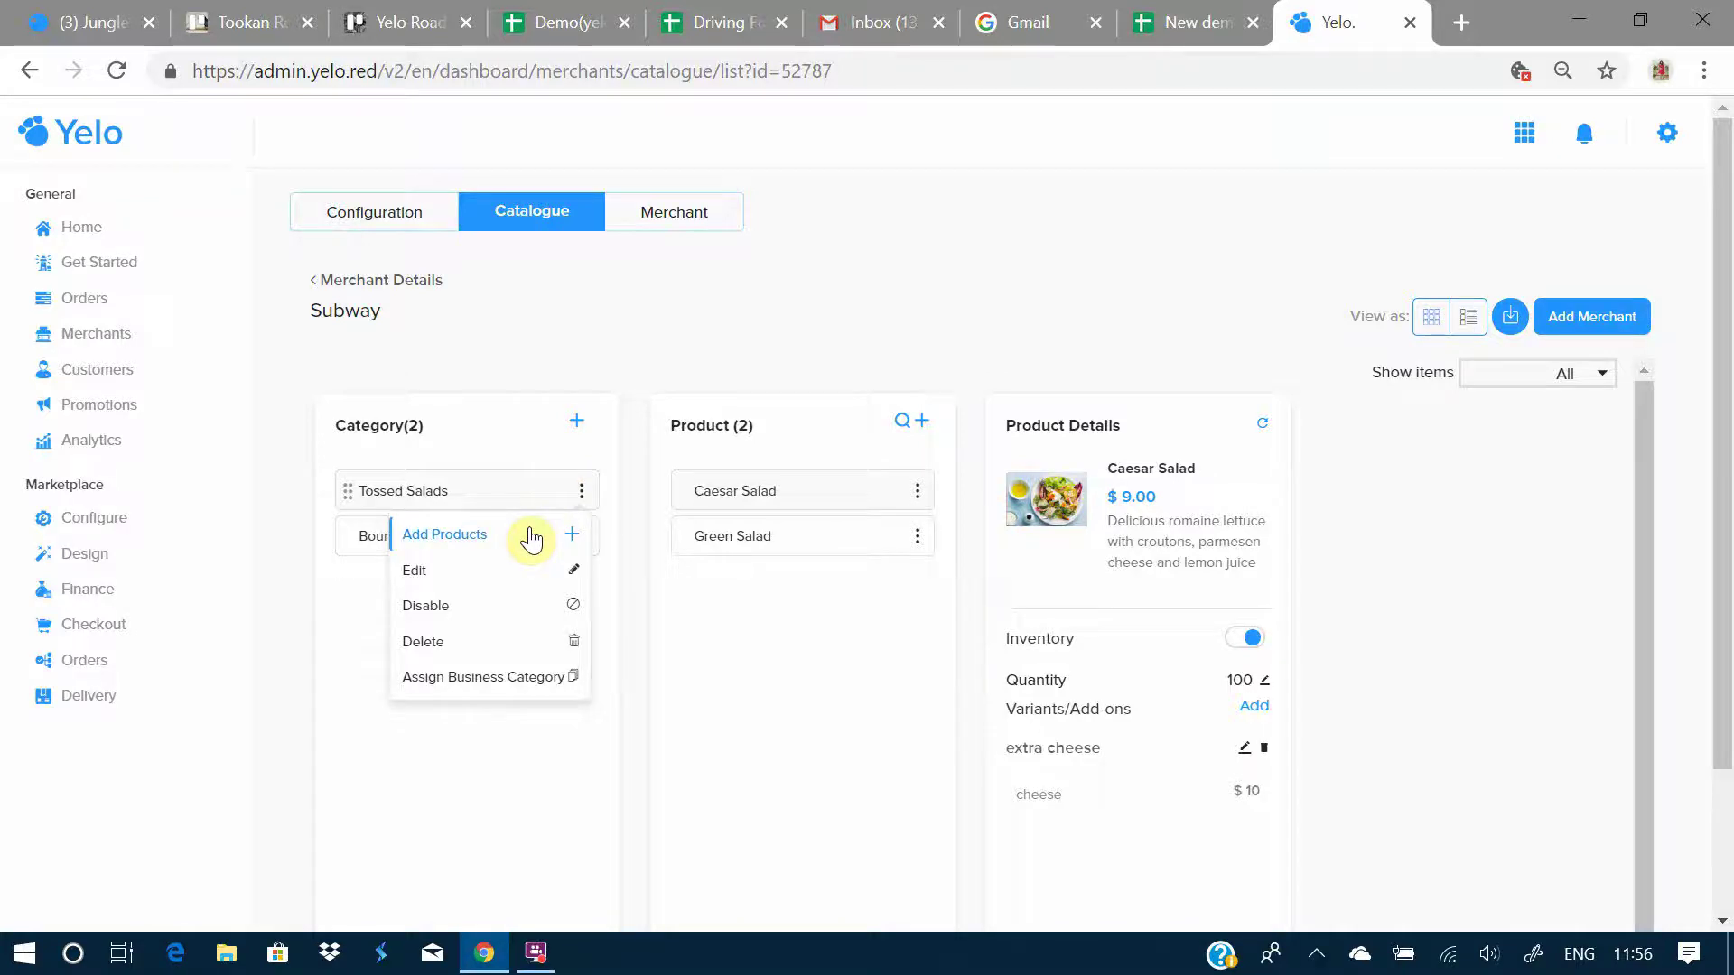
{"action": "left_click", "coordinate": [480, 452]}
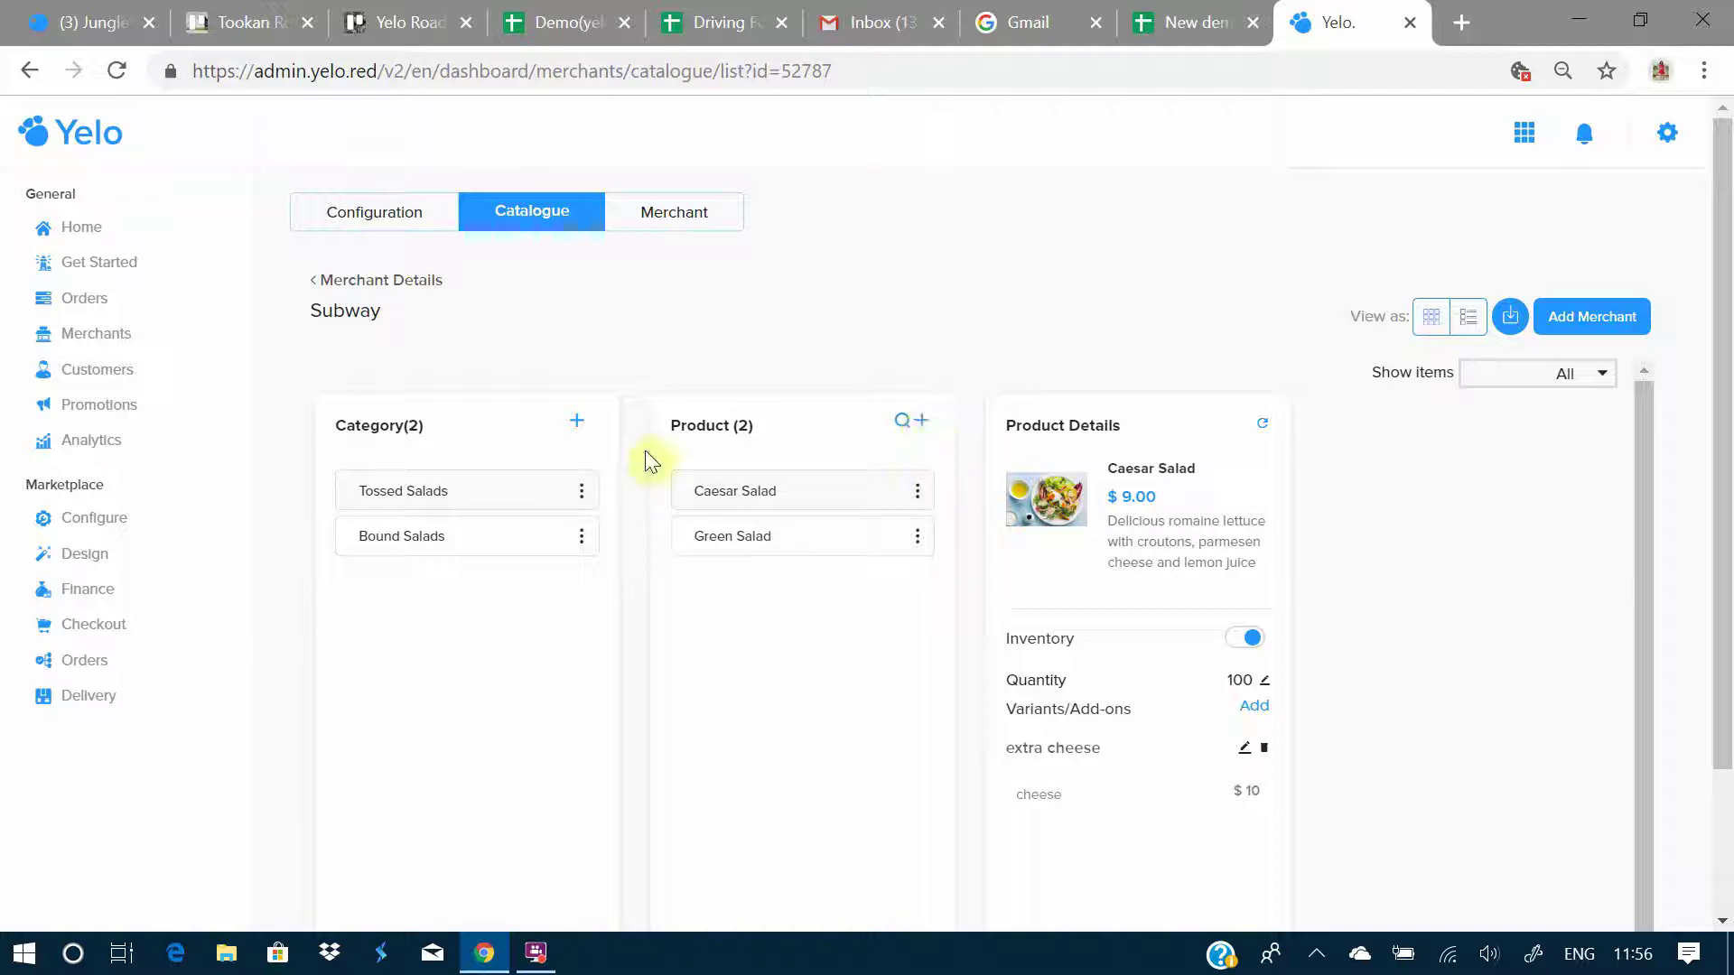
{"action": "left_click", "coordinate": [581, 490]}
{"action": "left_click", "coordinate": [533, 574]}
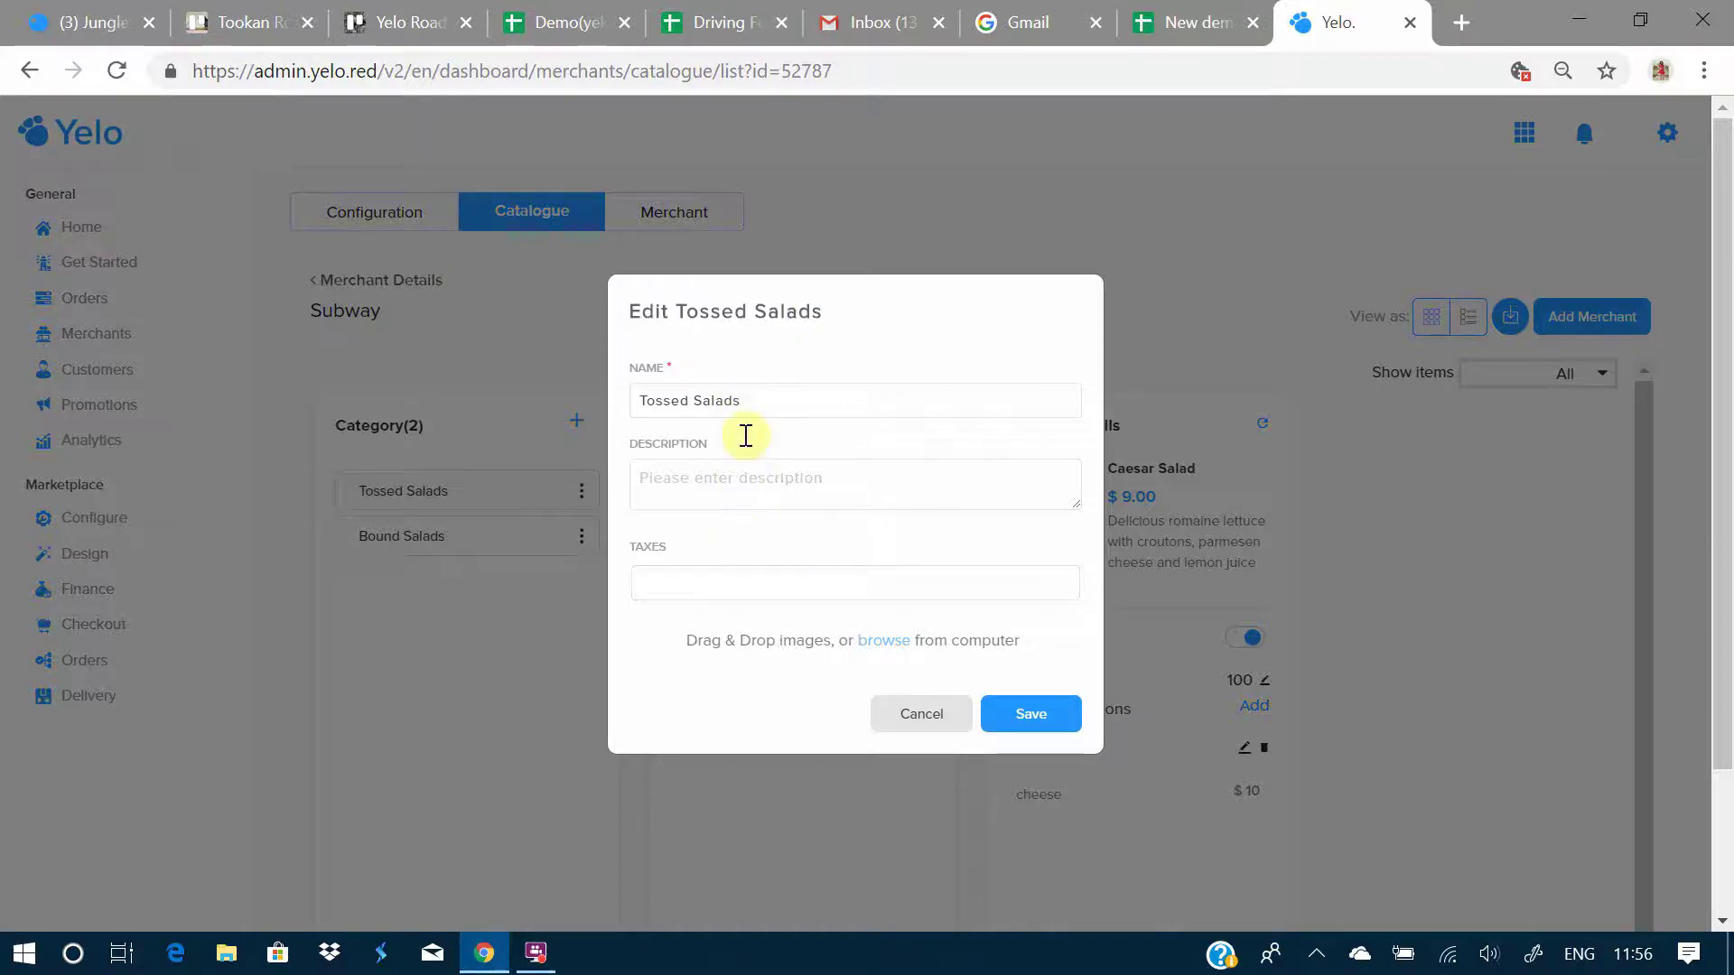
{"action": "left_click", "coordinate": [740, 570]}
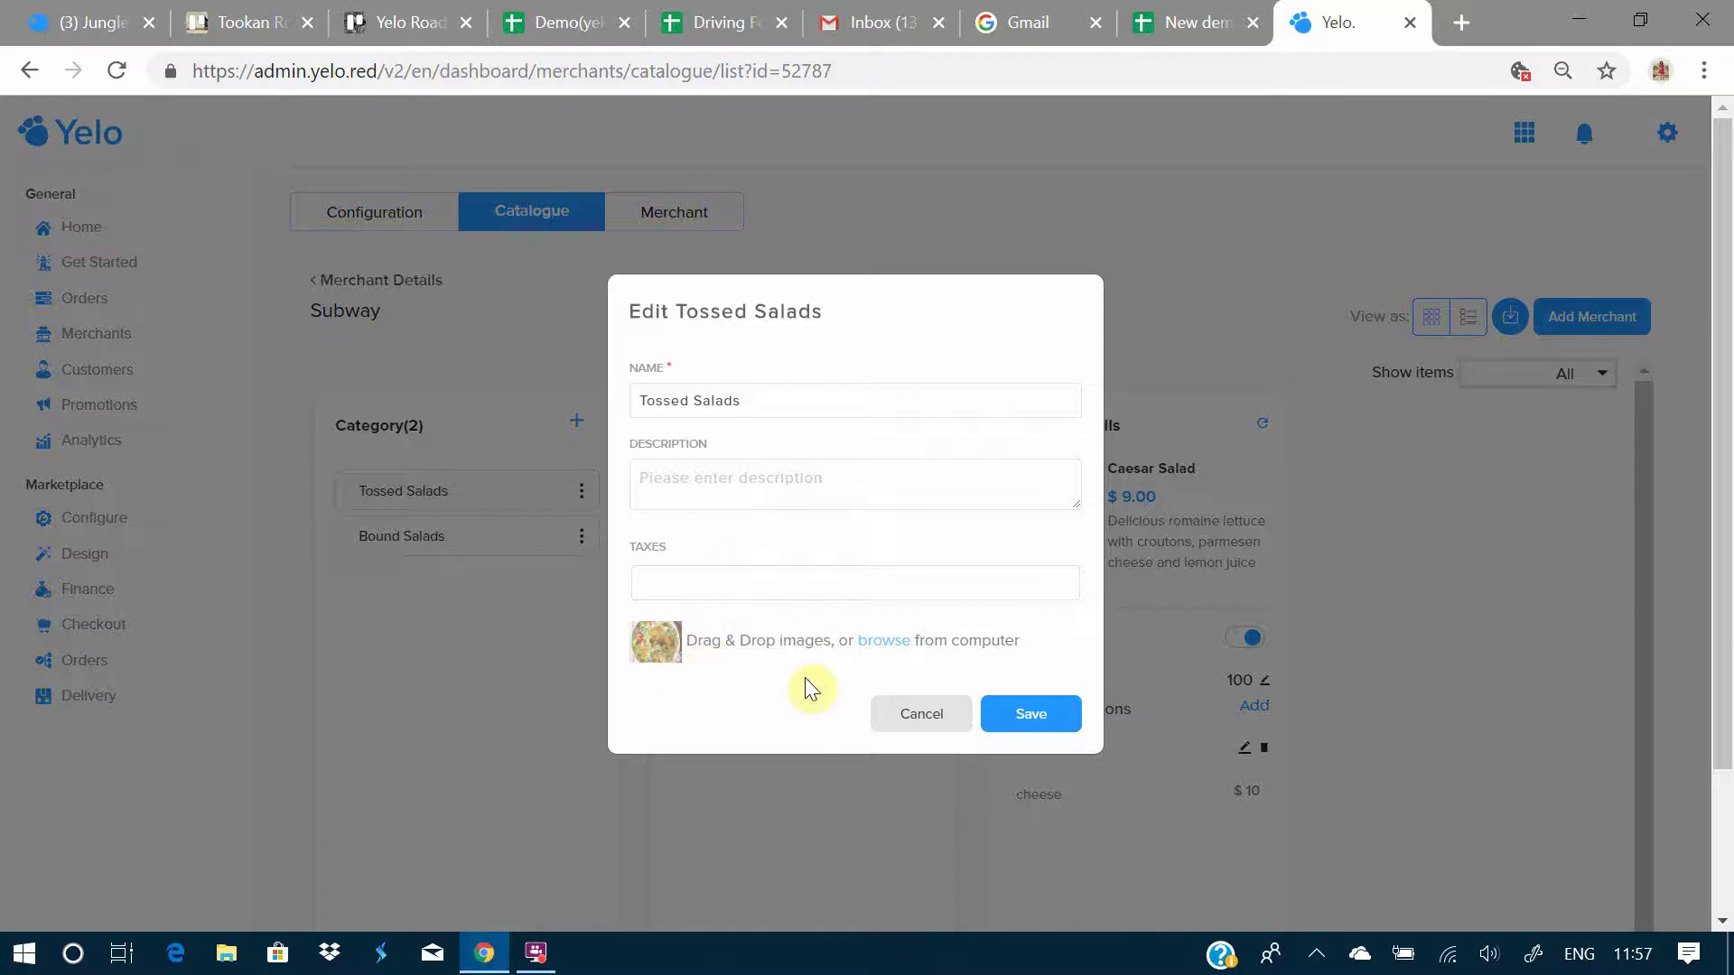
{"action": "left_click", "coordinate": [926, 727]}
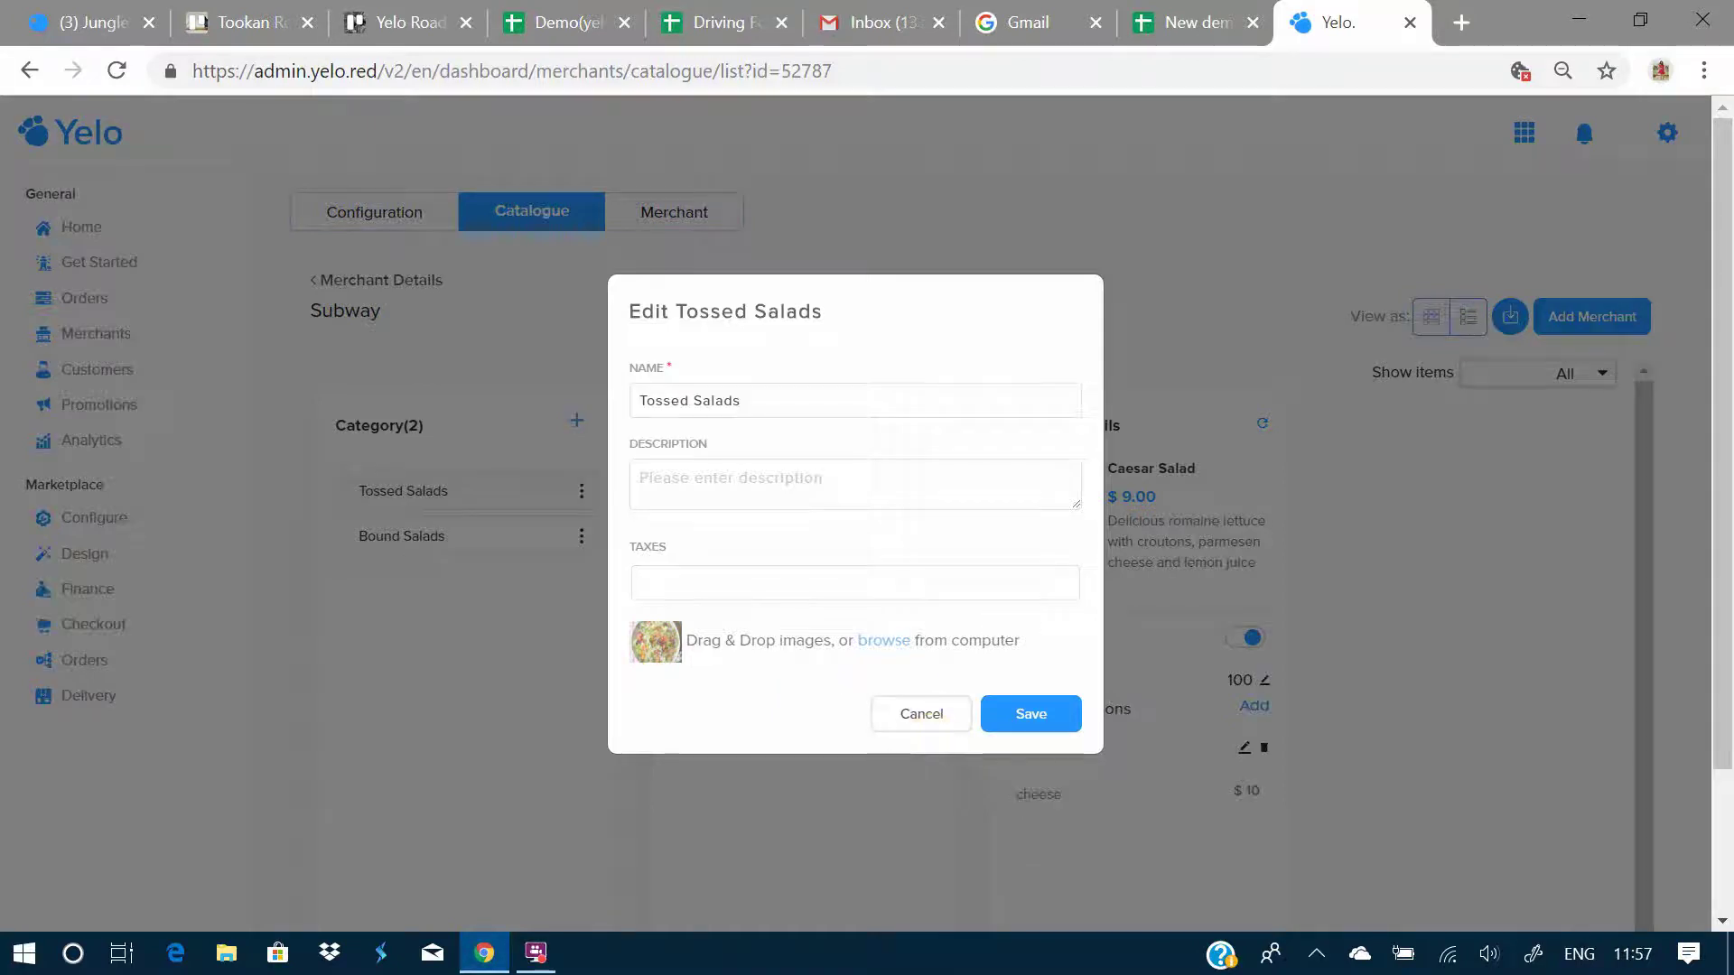
{"action": "left_click", "coordinate": [581, 490]}
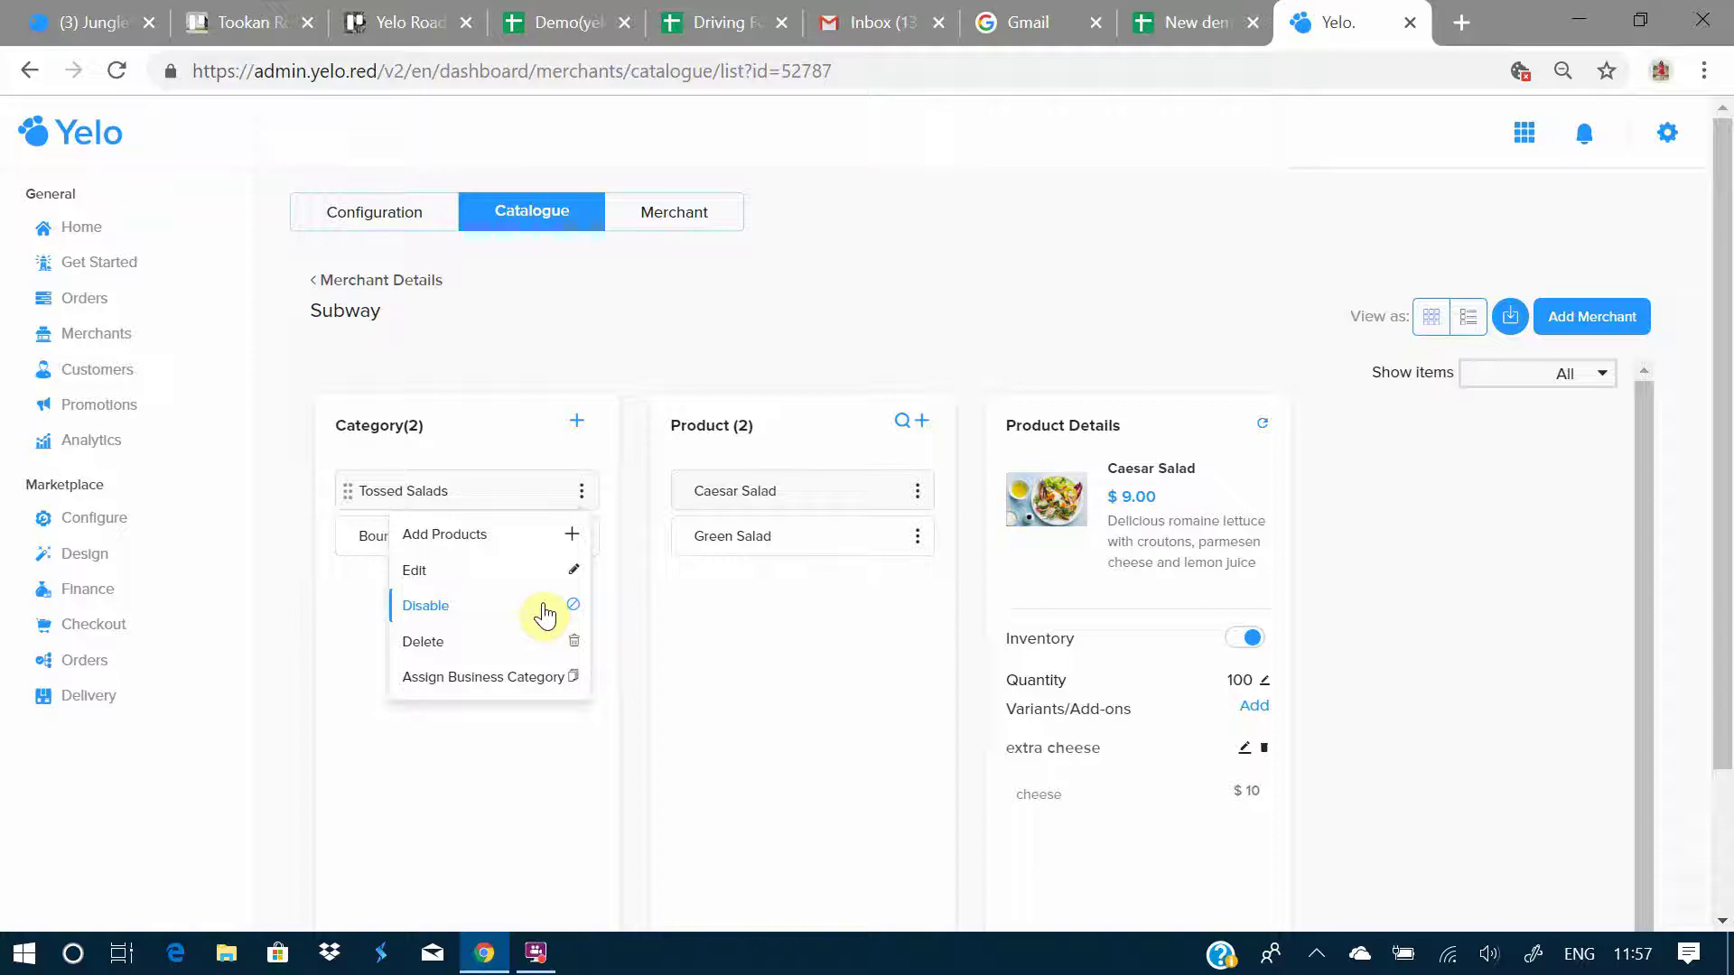
{"action": "left_click", "coordinate": [537, 684]}
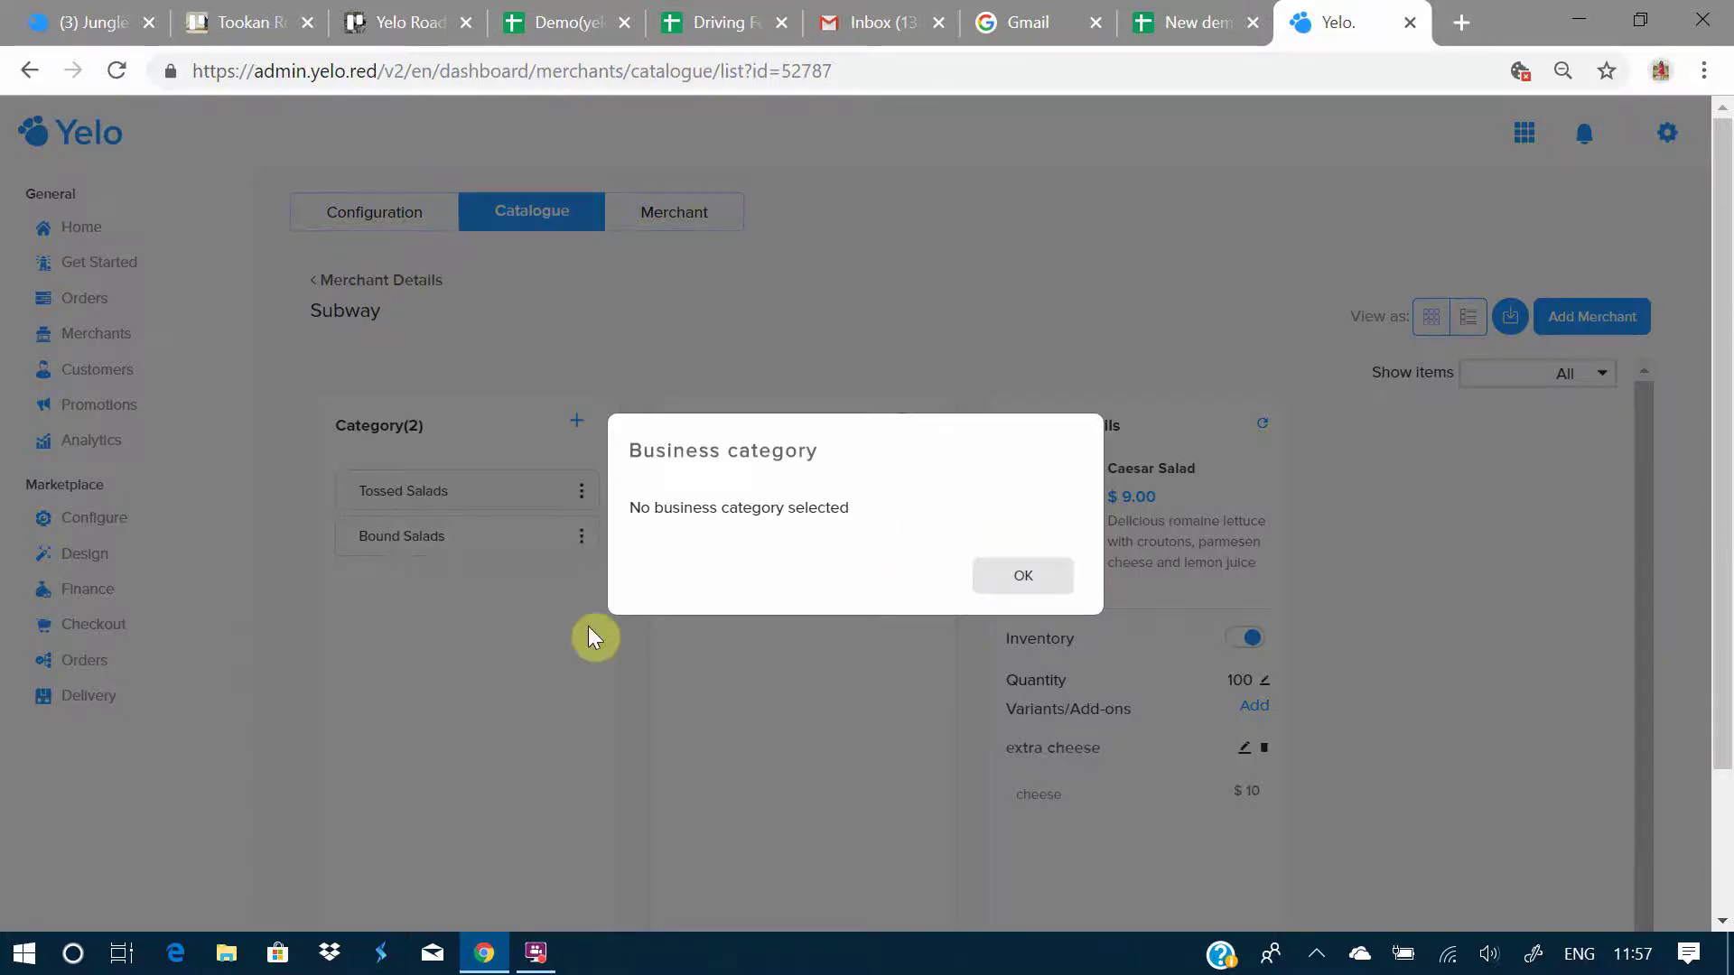
{"action": "left_click", "coordinate": [1016, 589]}
{"action": "left_click_drag", "start_coordinate": [669, 494], "coordinate": [762, 485]}
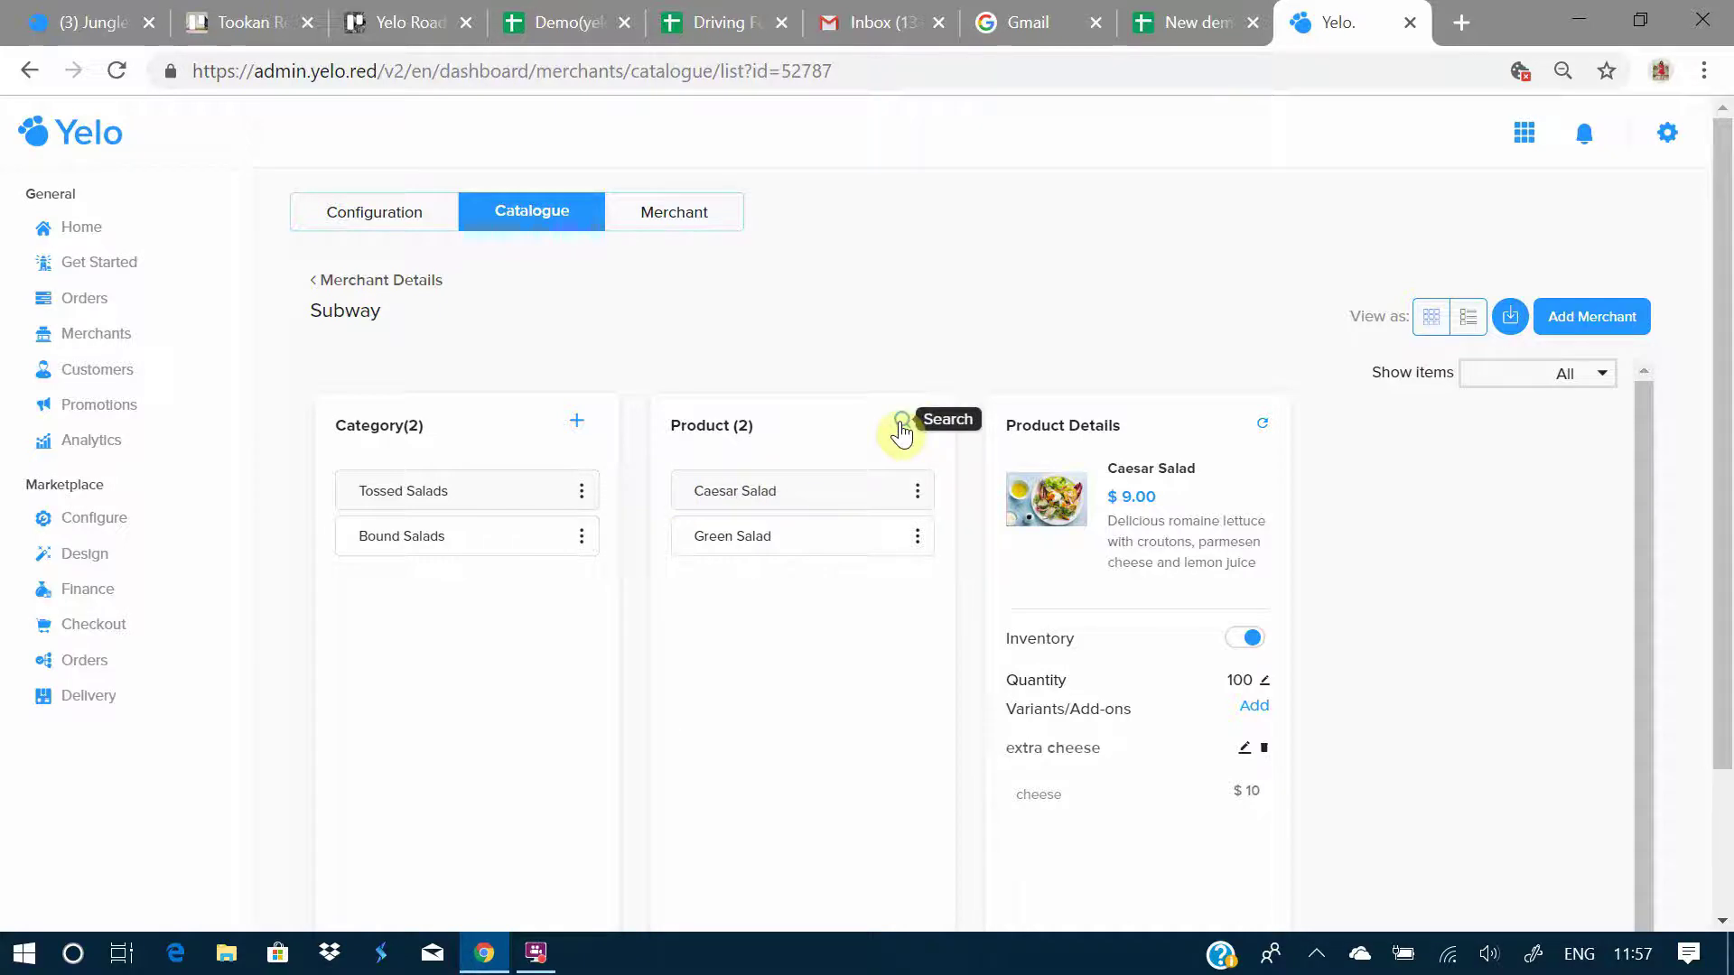
{"action": "left_click", "coordinate": [917, 490]}
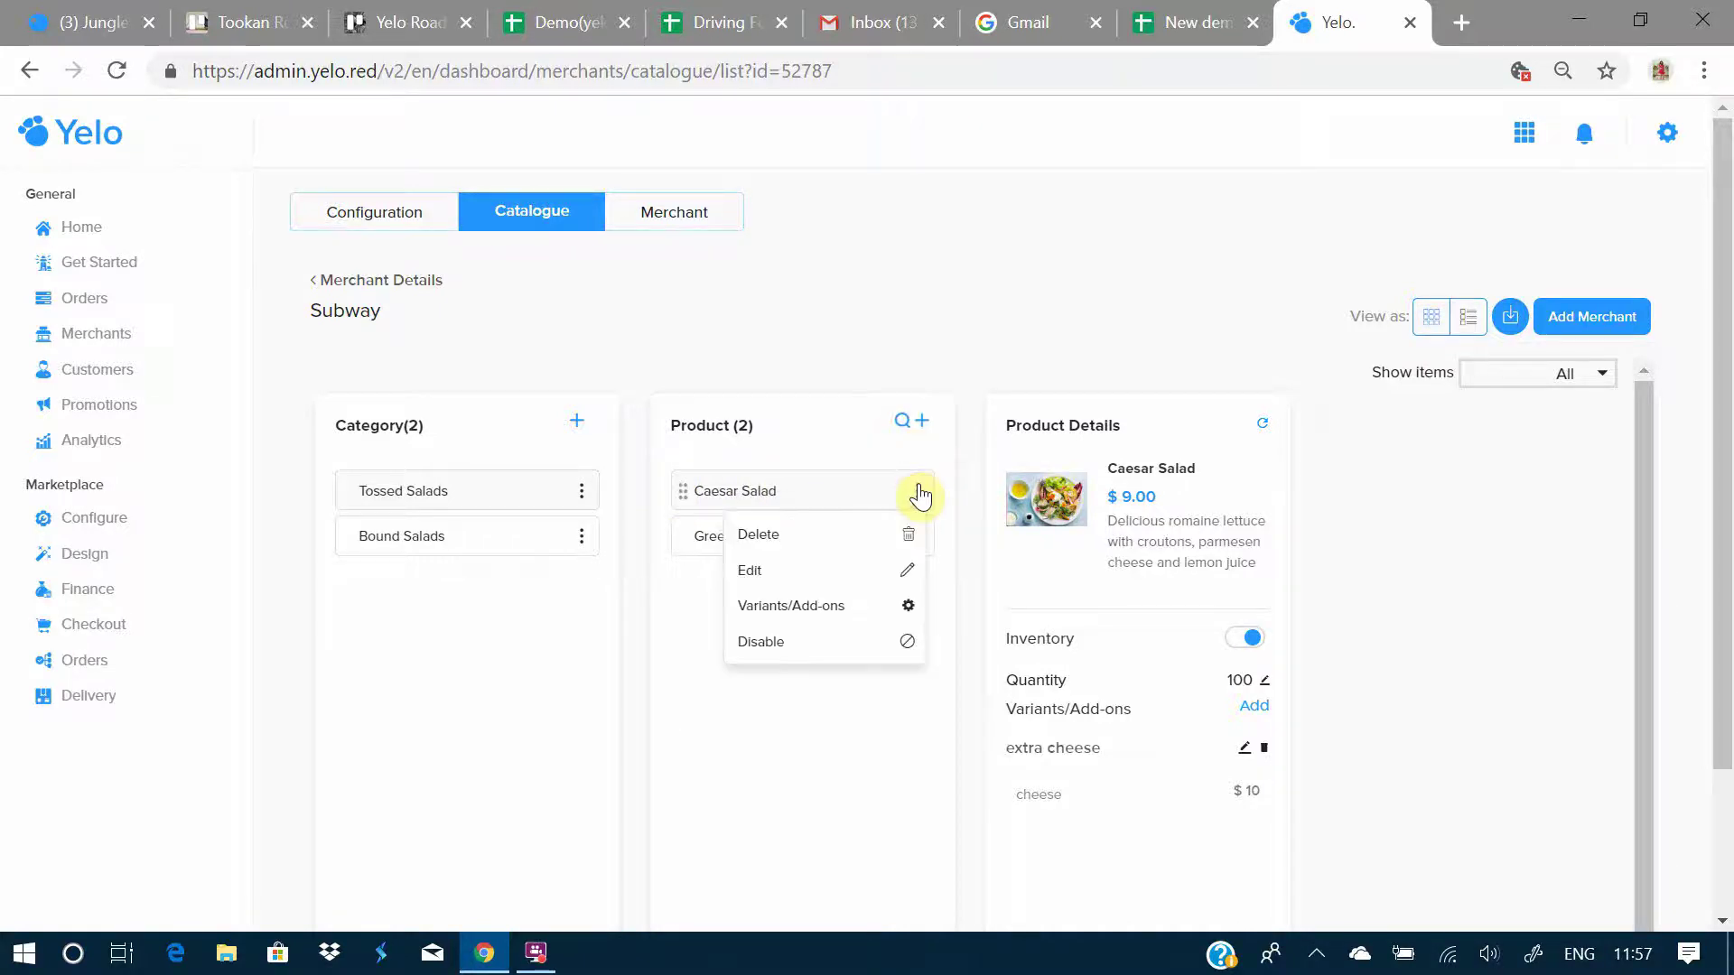
Enable inventory tracking on Caesar Salad and save the product edit.
{"action": "left_click", "coordinate": [880, 572]}
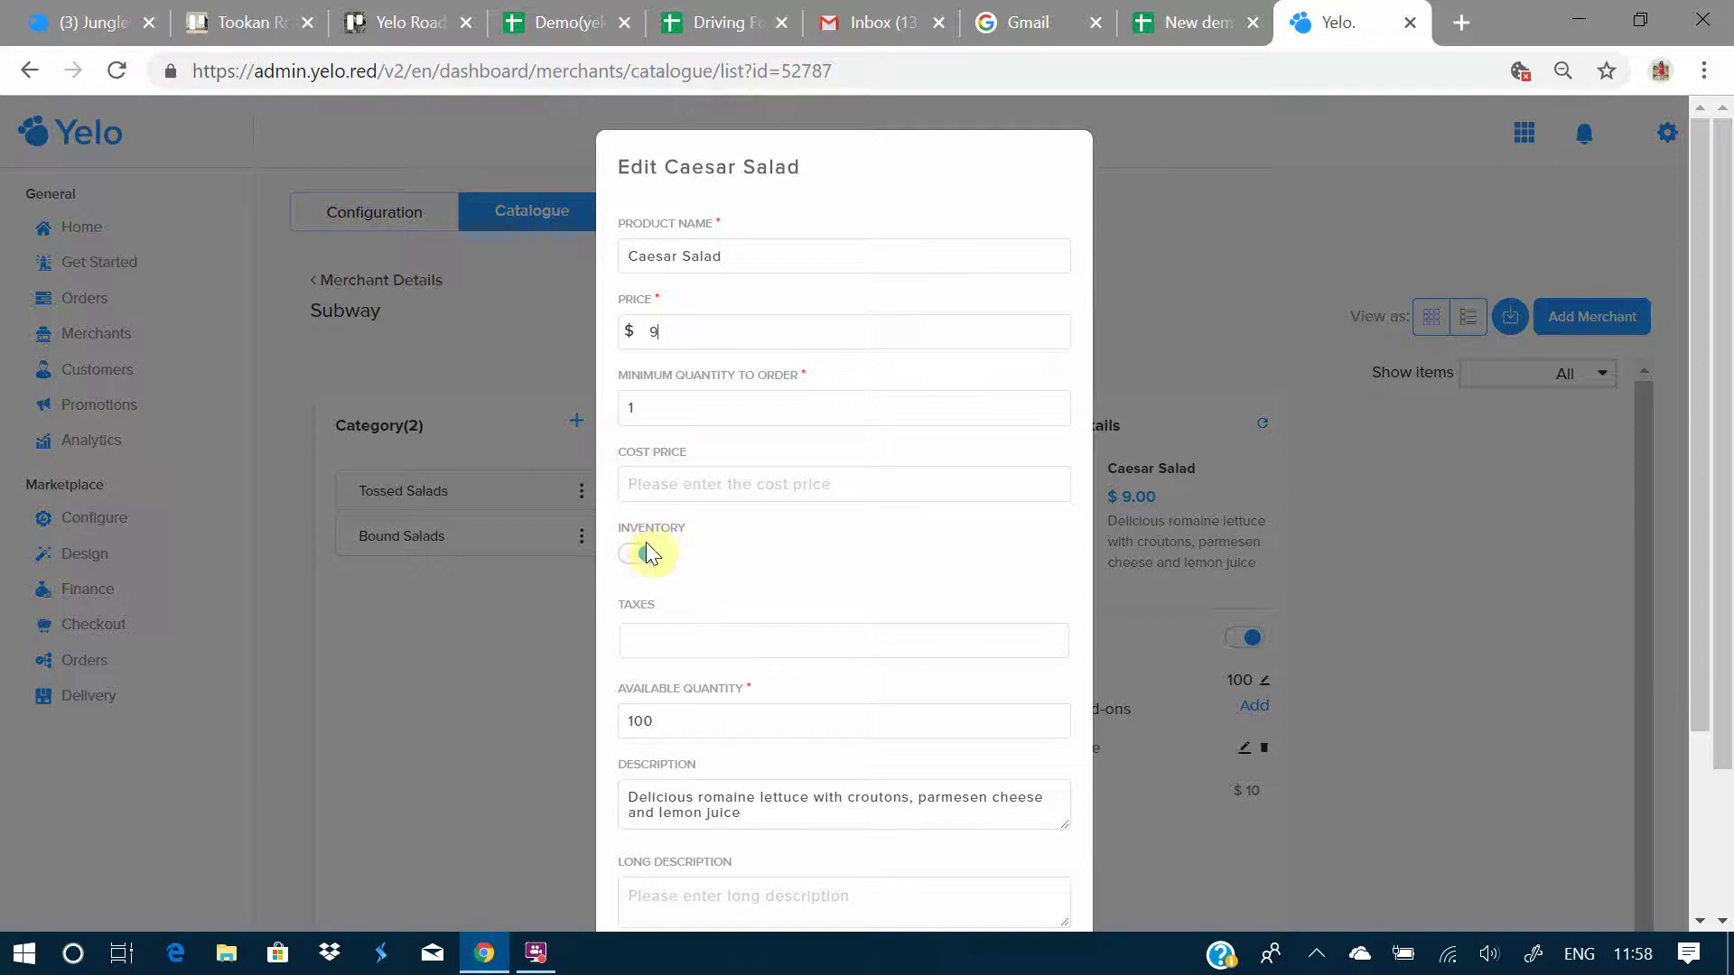
{"action": "left_click", "coordinate": [647, 554]}
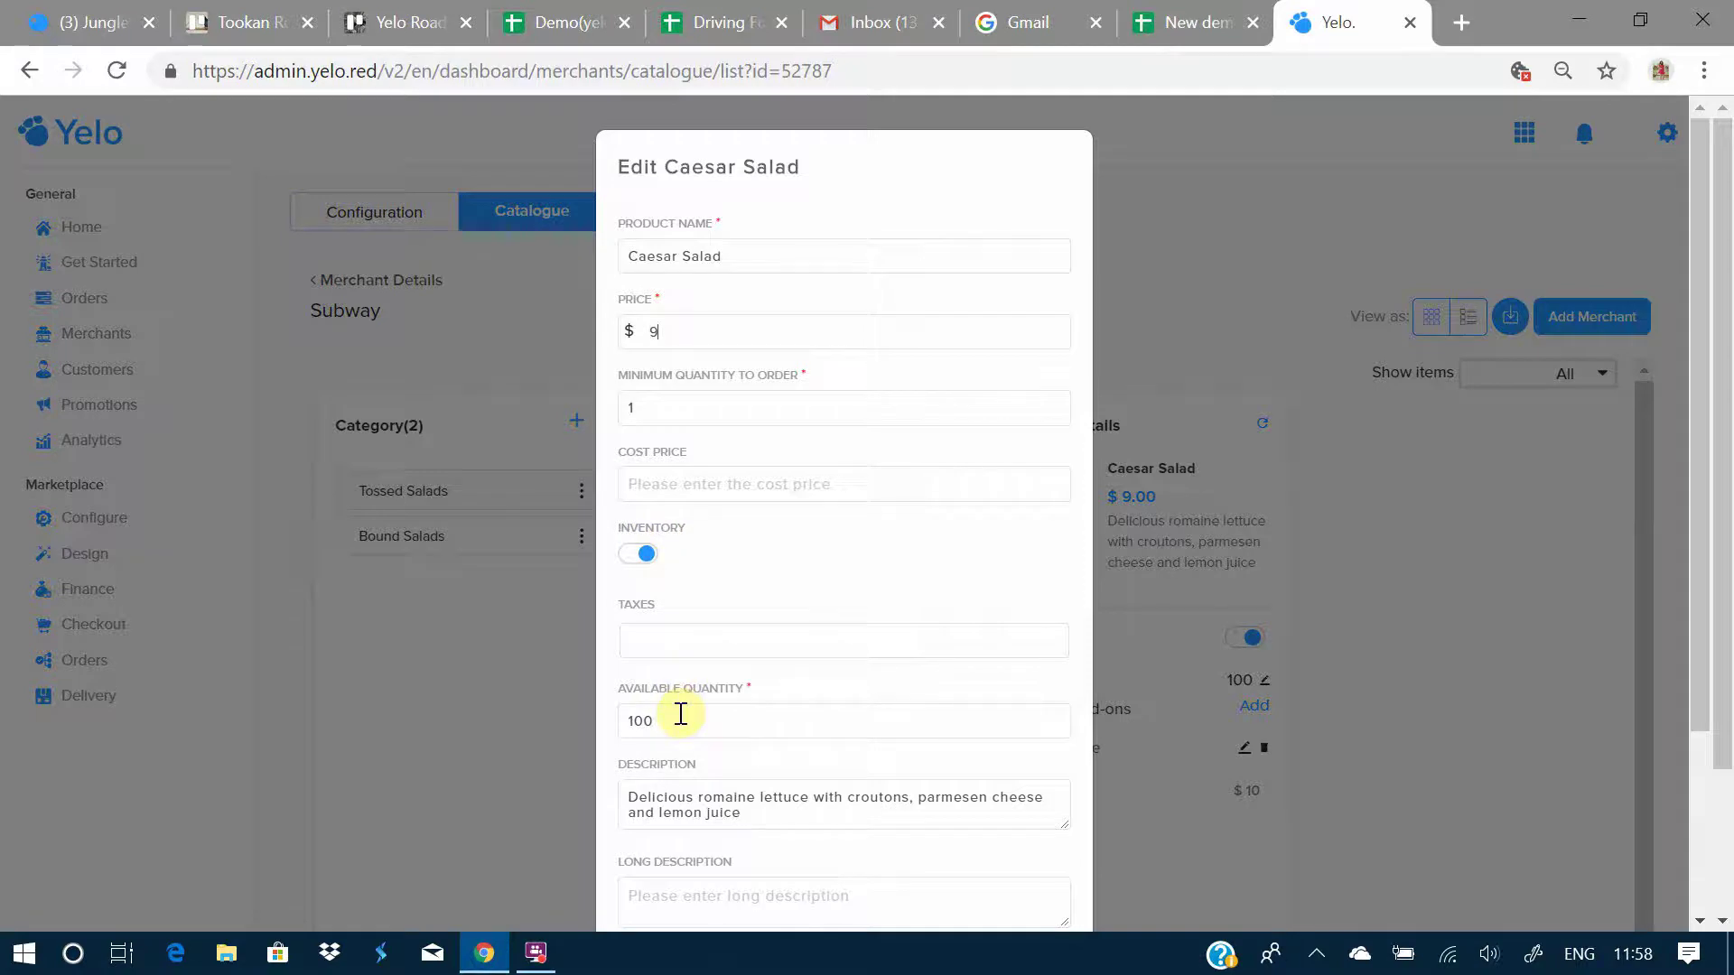
{"action": "scroll", "coordinate": [708, 767], "scroll_direction": "down", "scroll_amount": 3}
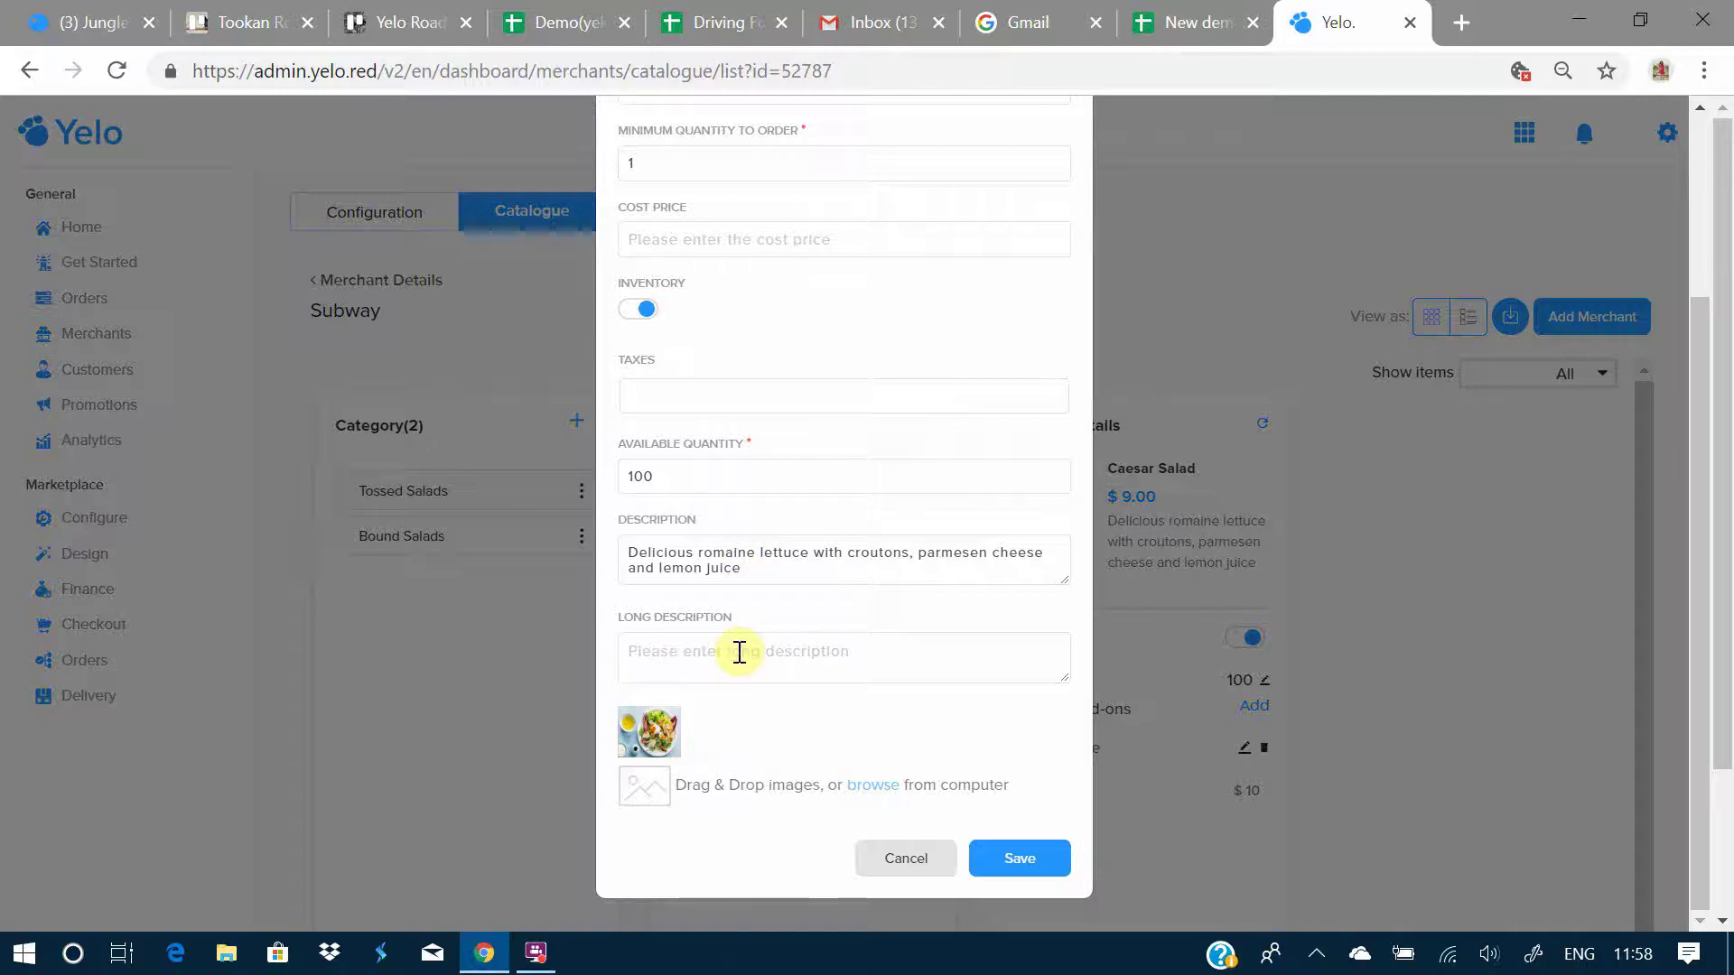
{"action": "mouse_move", "coordinate": [652, 743]}
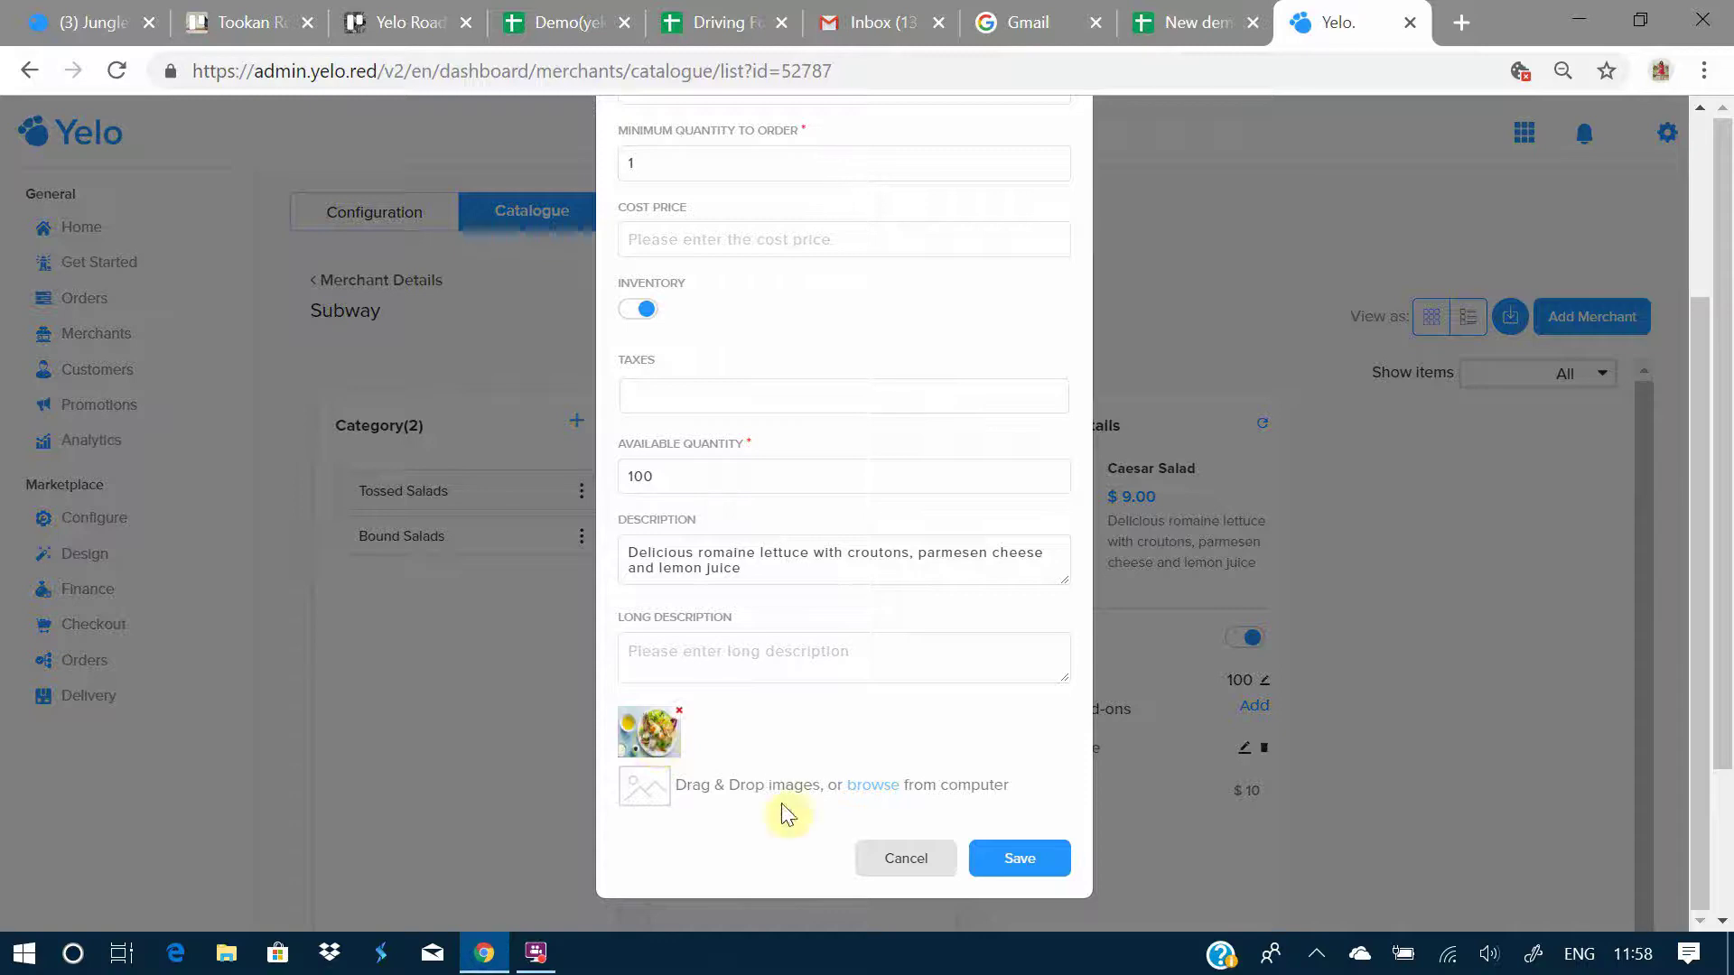
{"action": "left_click", "coordinate": [1000, 860]}
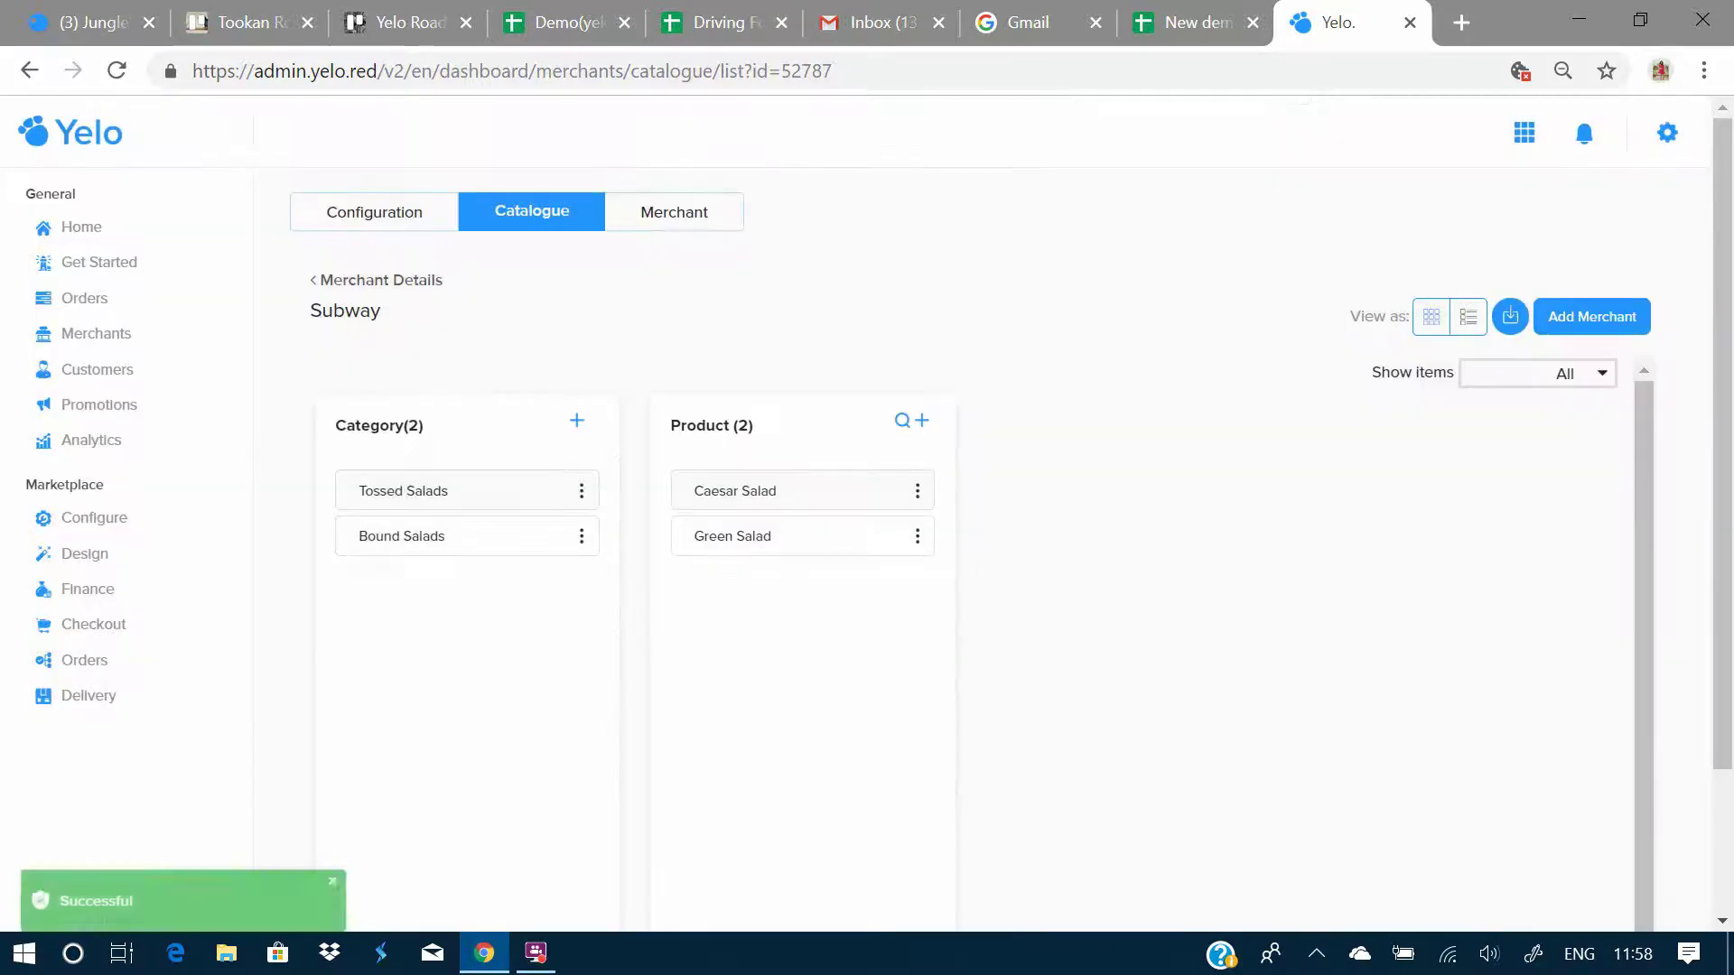
{"action": "left_click", "coordinate": [916, 490]}
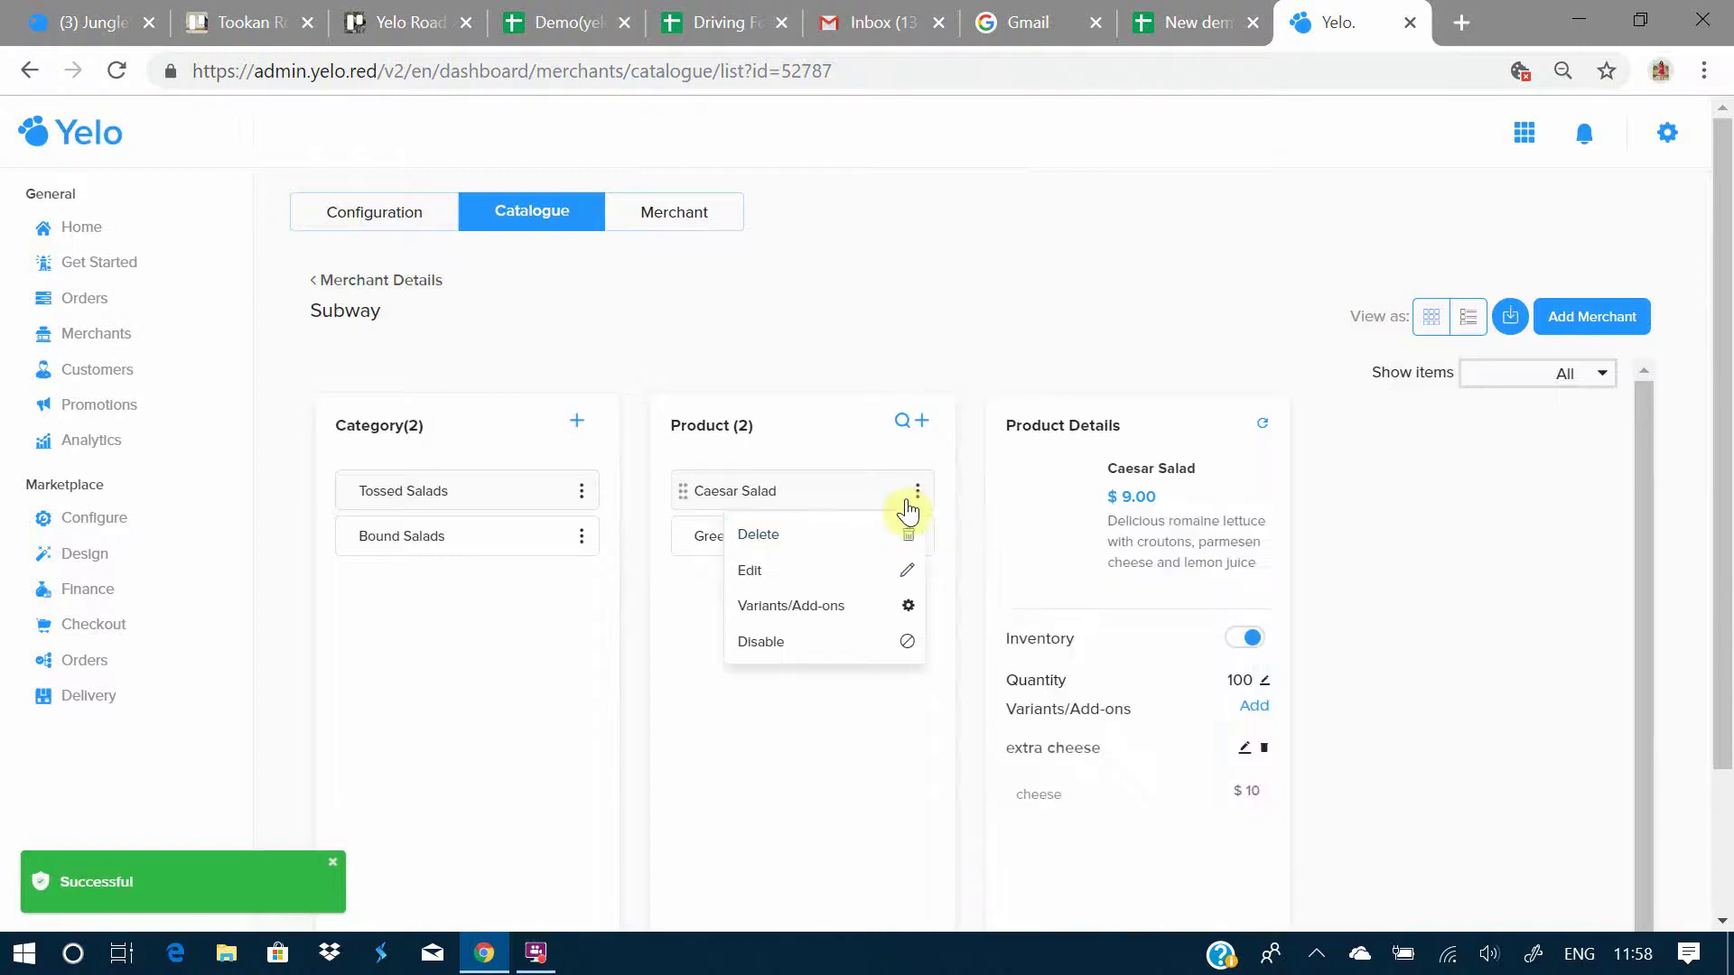
Add a single-select 'quantity' variant to Caesar Salad with a 50 grms option at $3.
{"action": "left_click", "coordinate": [832, 610]}
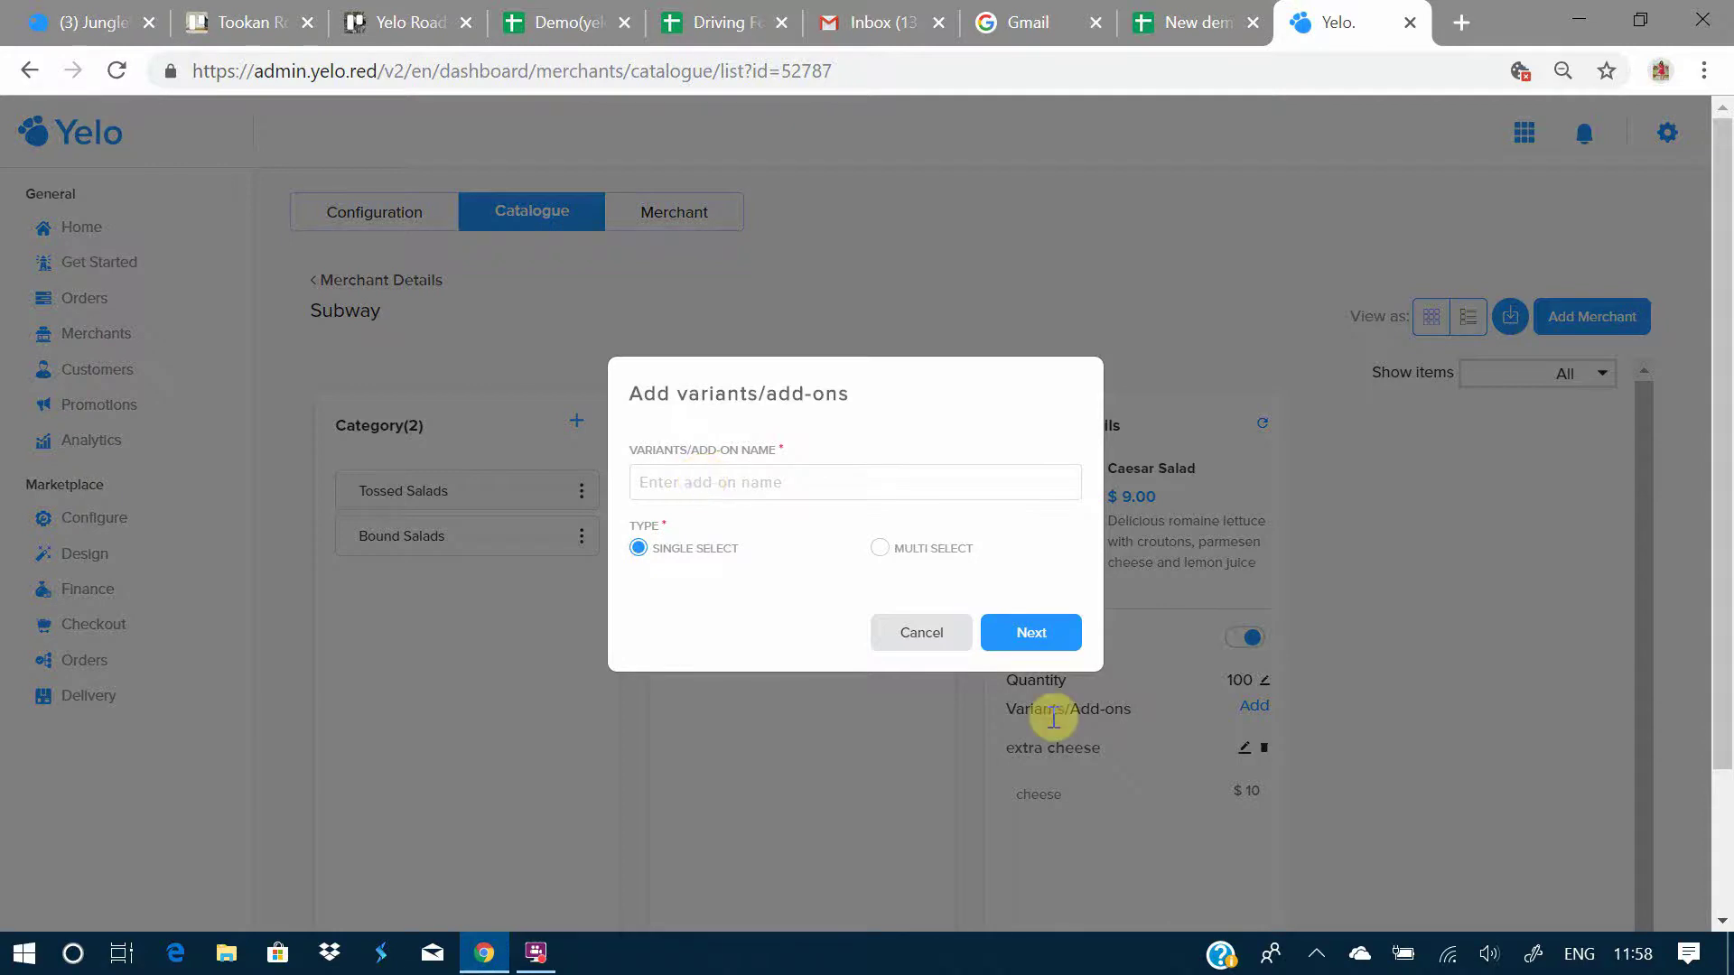
{"action": "type", "text": "quantity"}
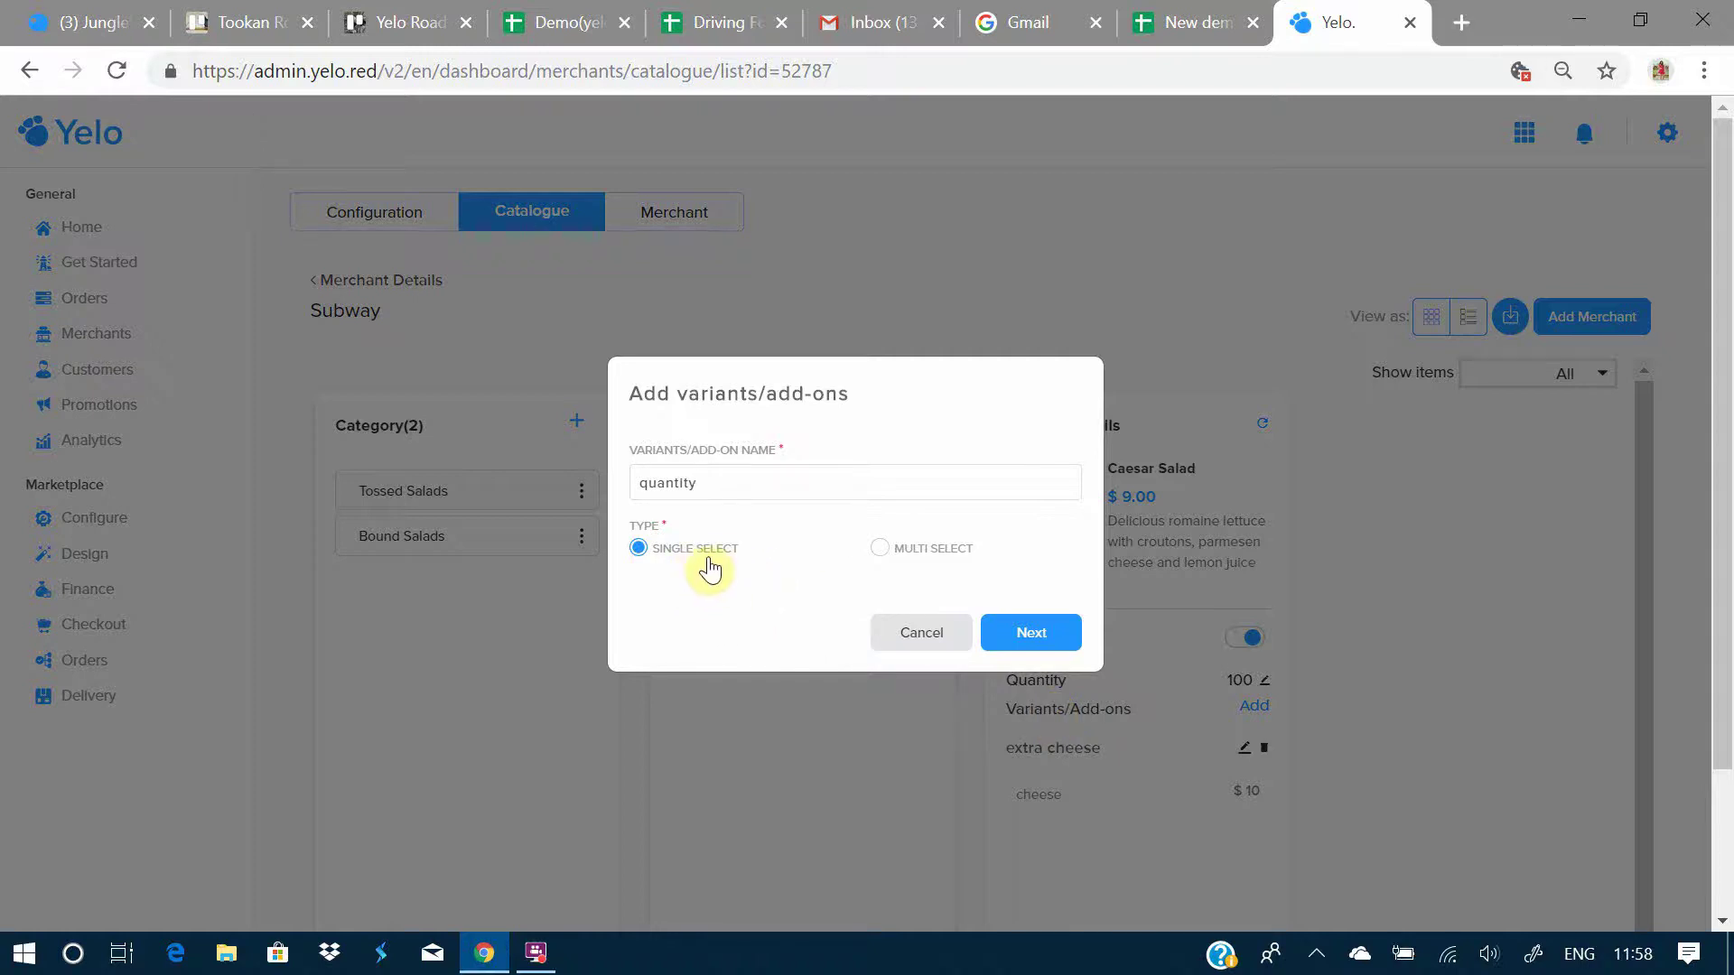
{"action": "left_click", "coordinate": [1009, 632]}
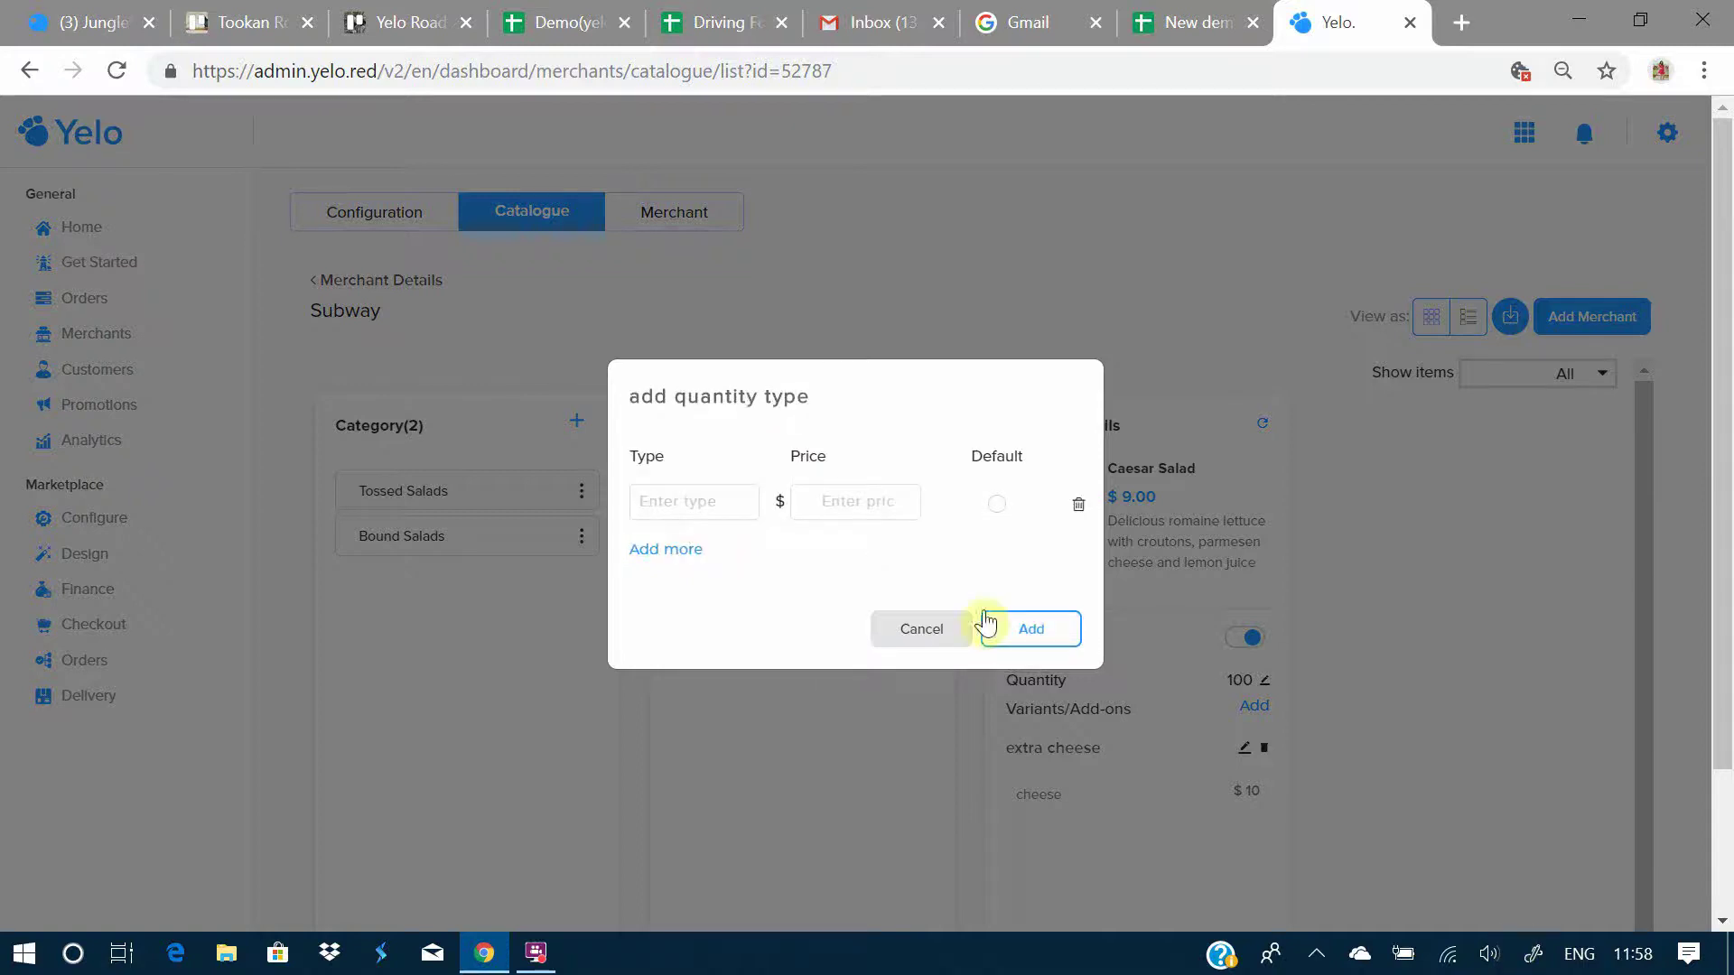
{"action": "left_click", "coordinate": [715, 497]}
{"action": "type", "text": "50 grms"}
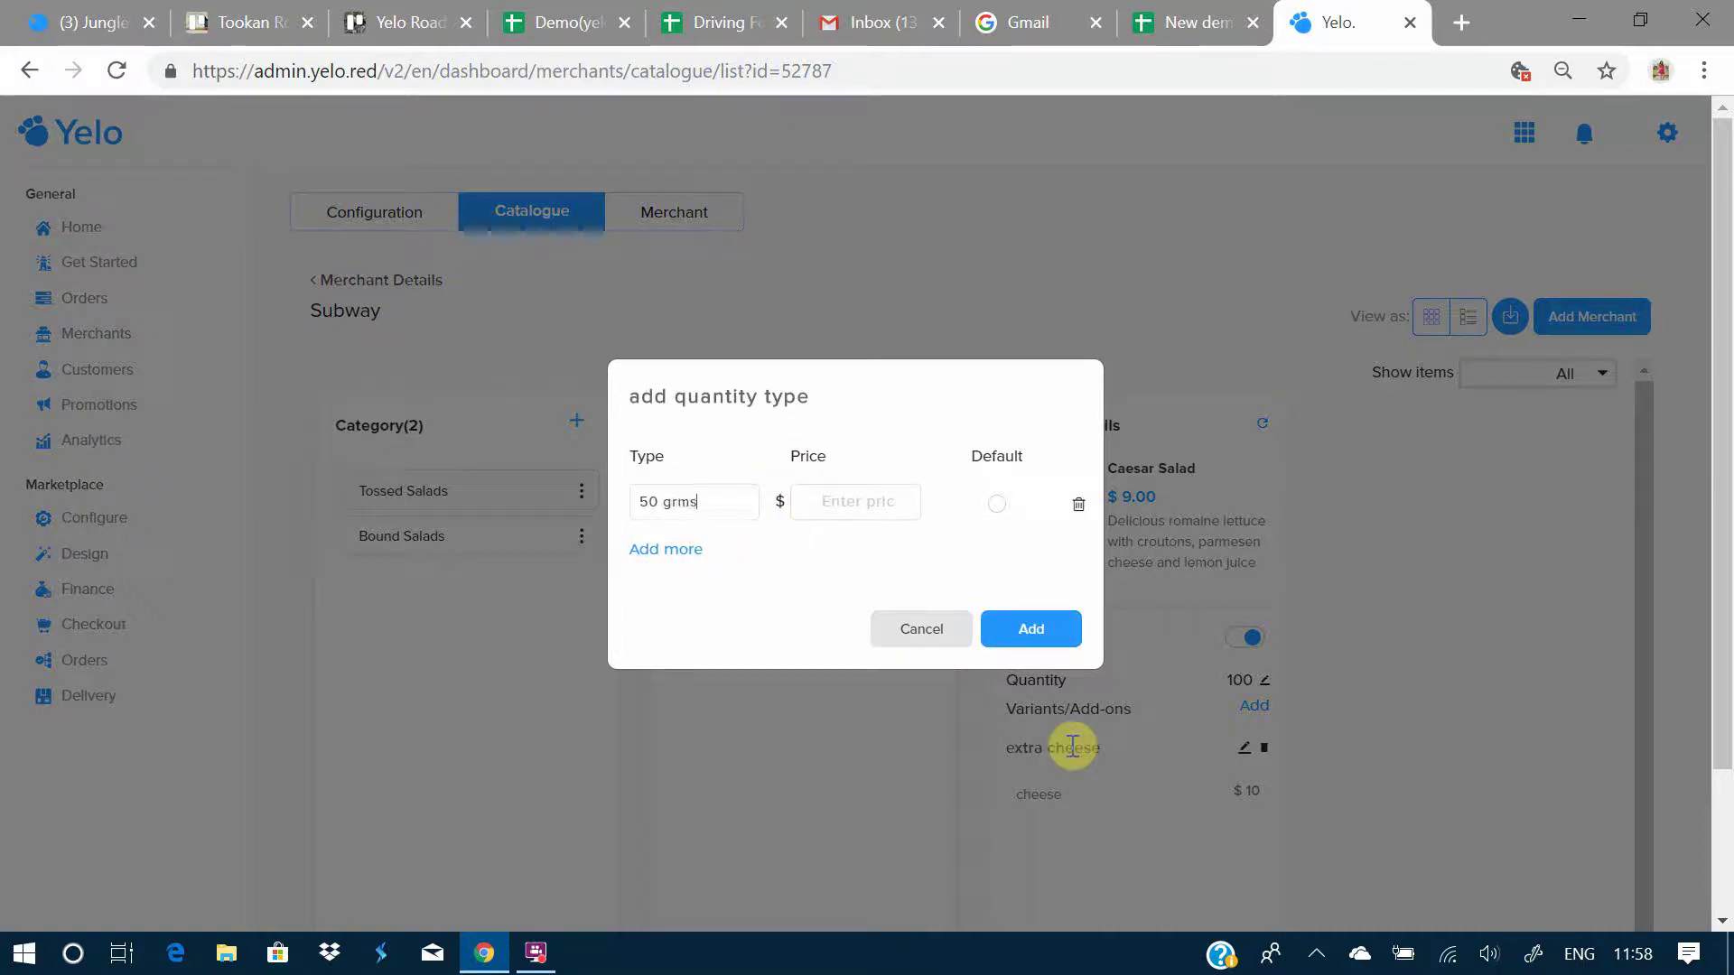
{"action": "left_click", "coordinate": [822, 502]}
{"action": "type", "text": "3"}
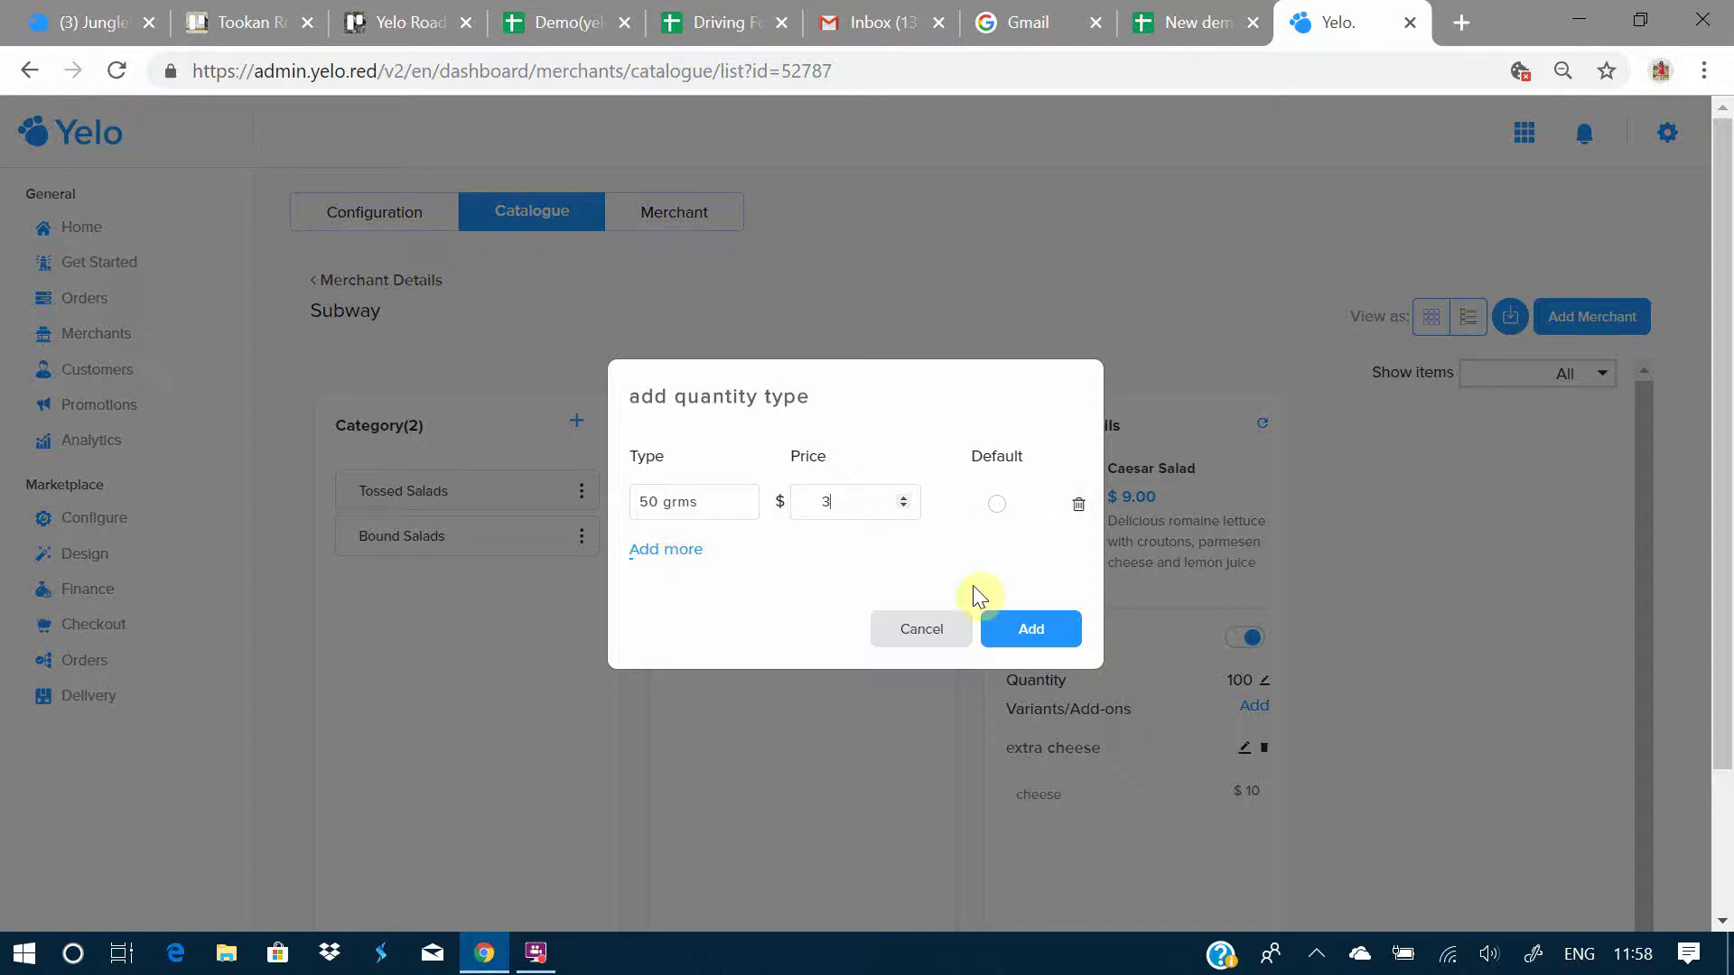
{"action": "left_click", "coordinate": [1020, 630]}
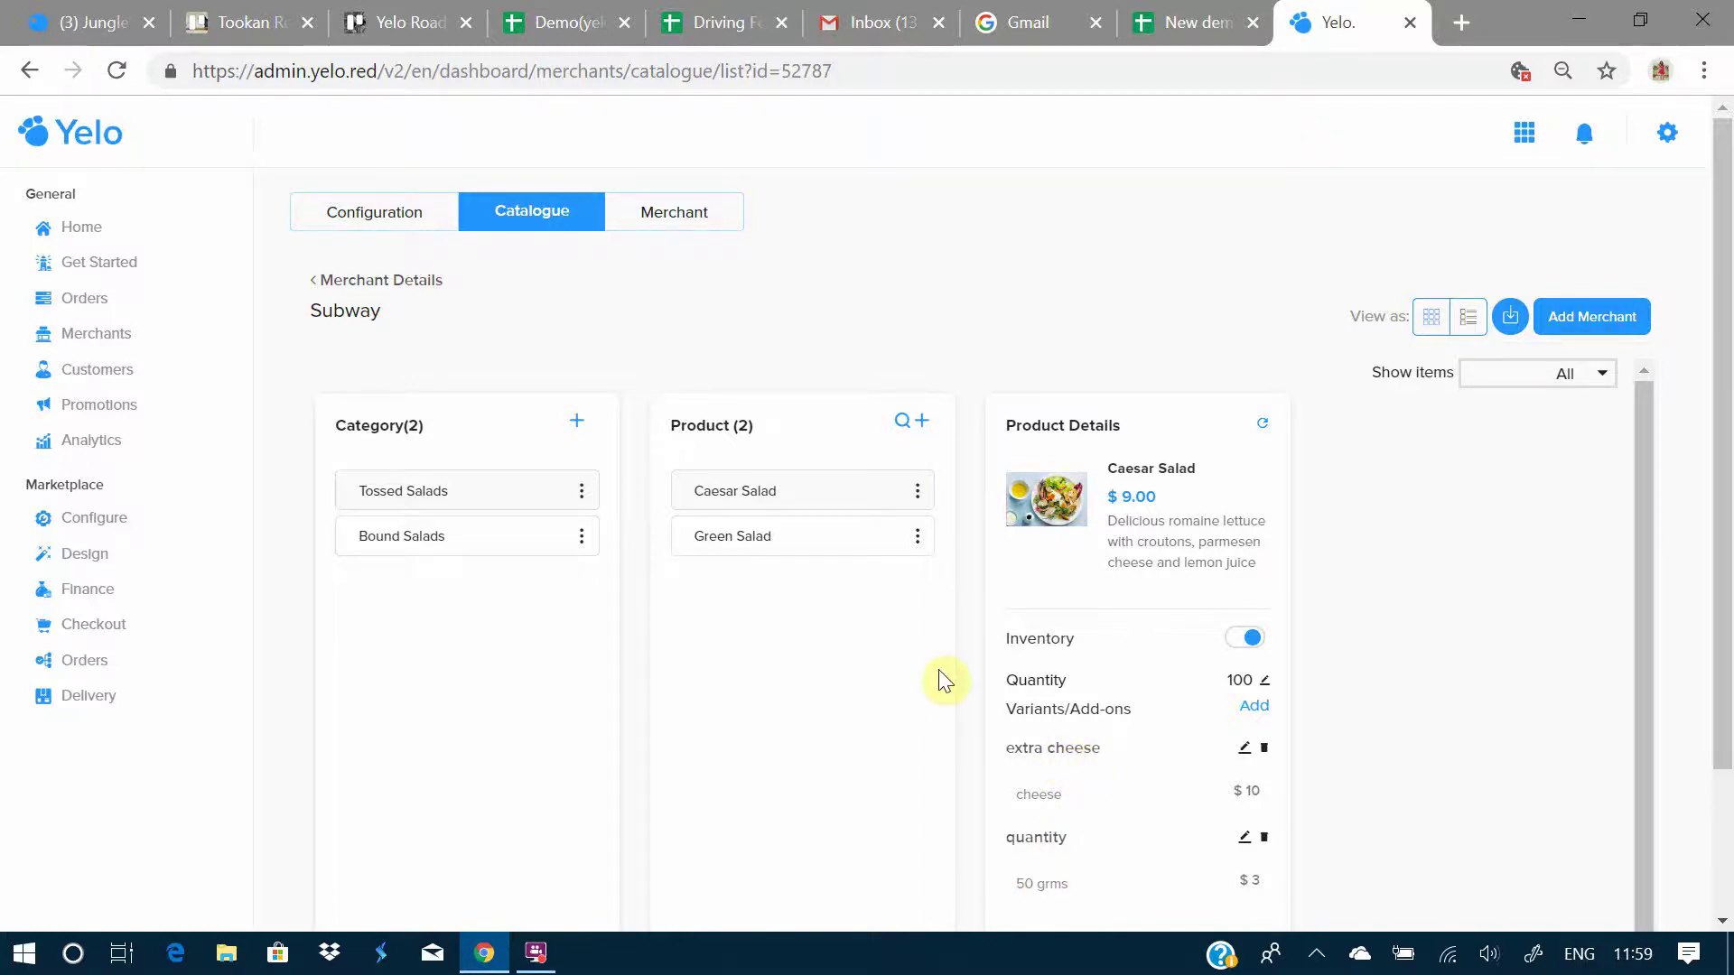
{"action": "left_click", "coordinate": [916, 490]}
{"action": "left_click", "coordinate": [1264, 420]}
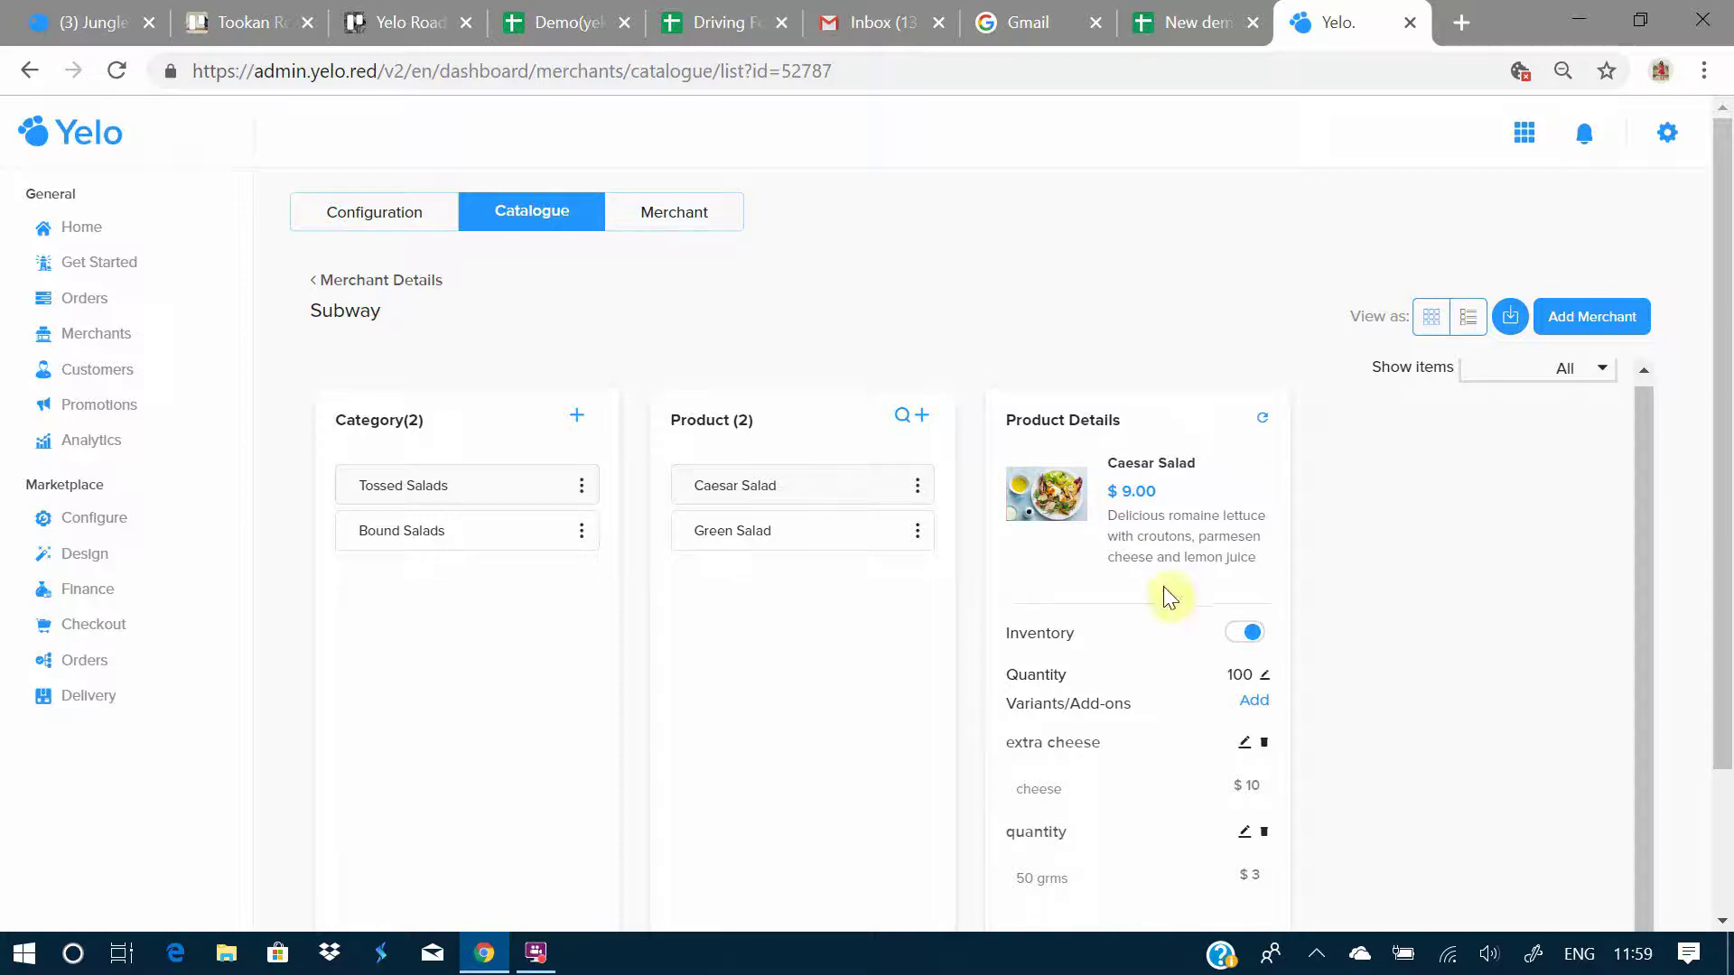
{"action": "scroll", "coordinate": [1173, 653], "scroll_direction": "down", "scroll_amount": 2}
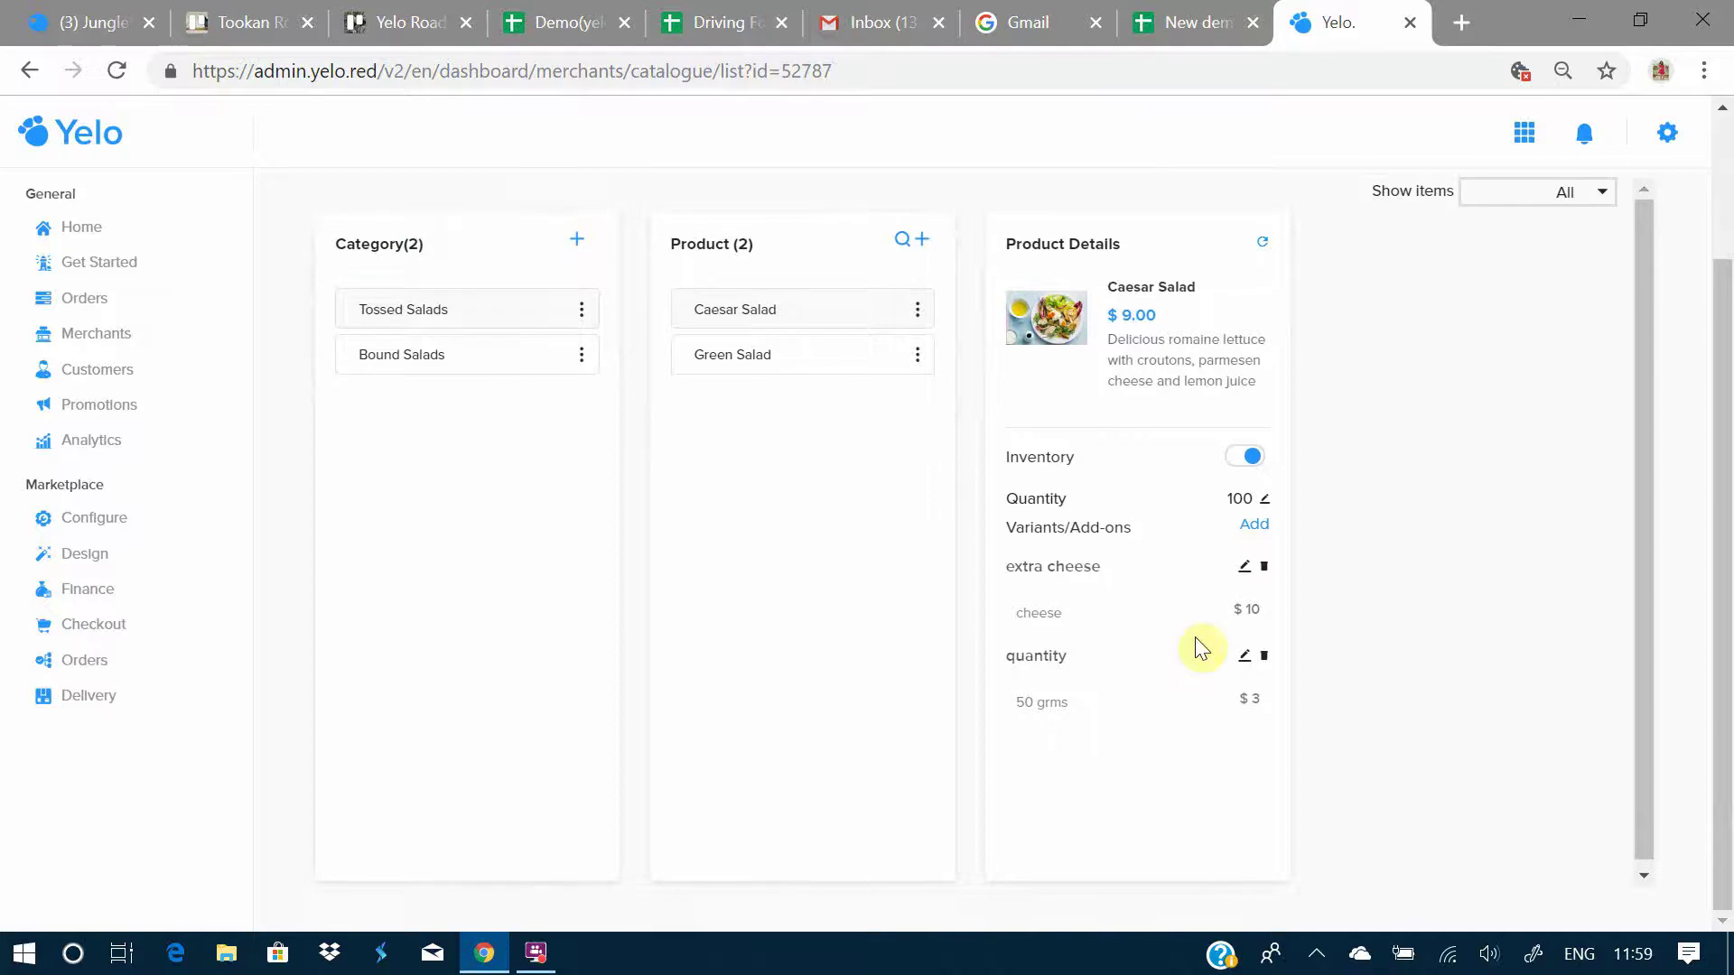
{"action": "left_click_drag", "start_coordinate": [1722, 411], "coordinate": [1722, 267]}
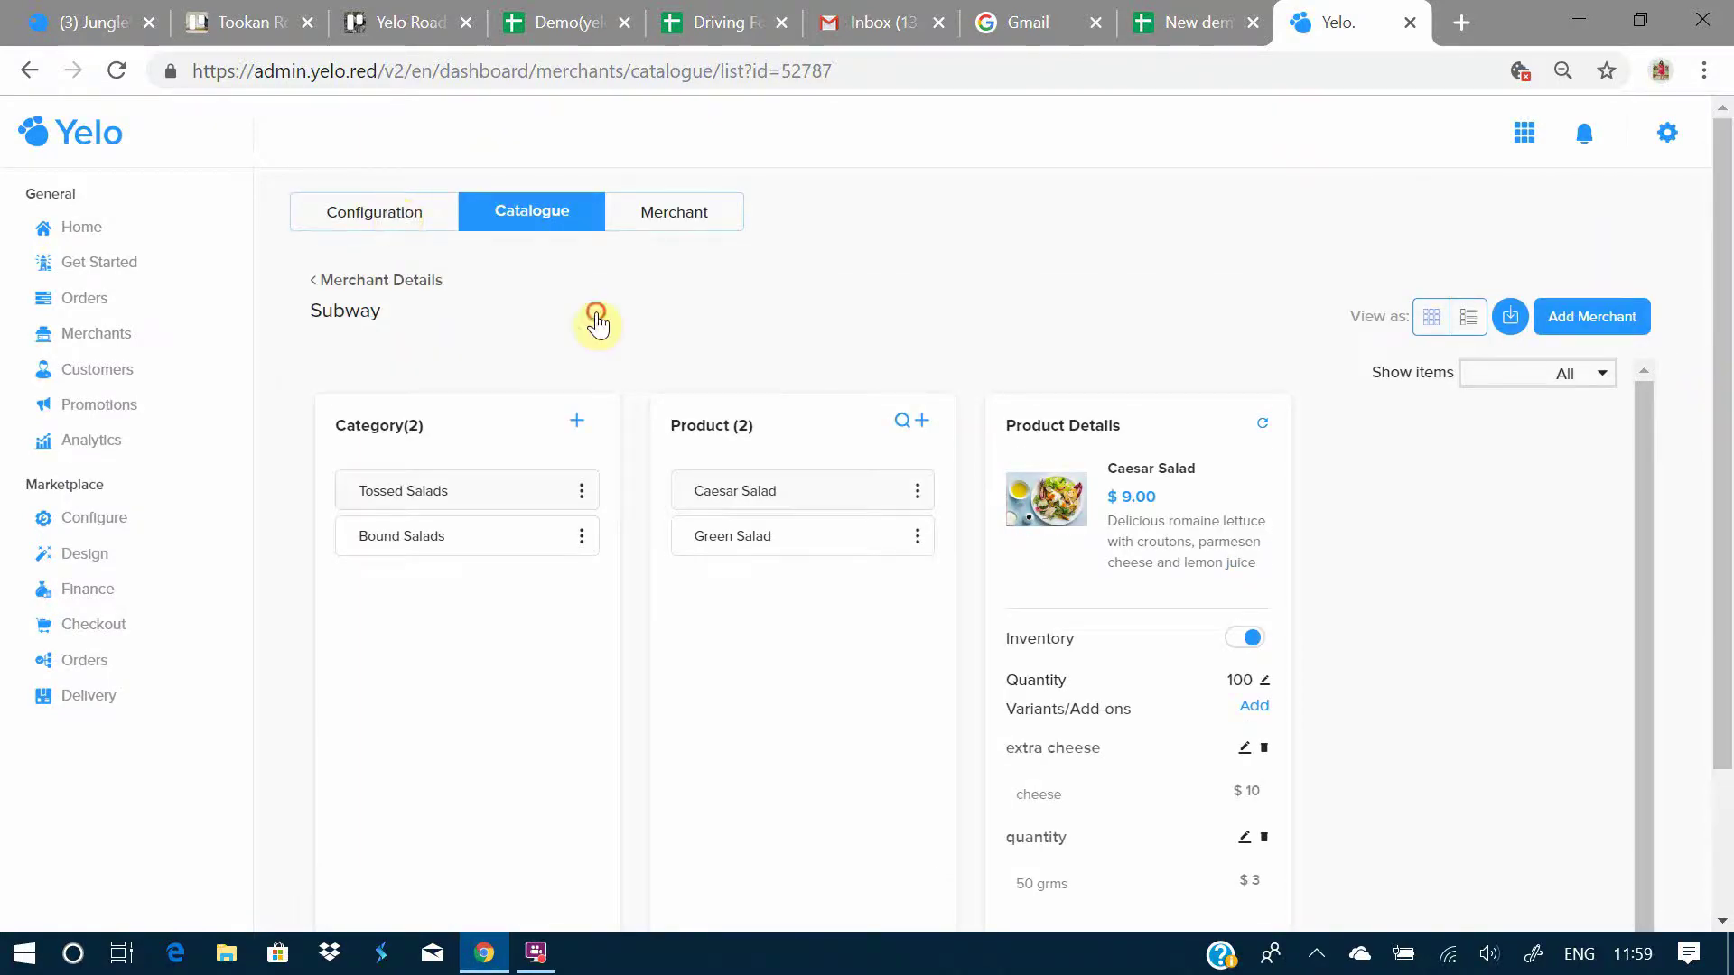
Preview Specific time weekday availability on Subway's Configuration tab, then revert to Full Time.
{"action": "left_click", "coordinate": [398, 219]}
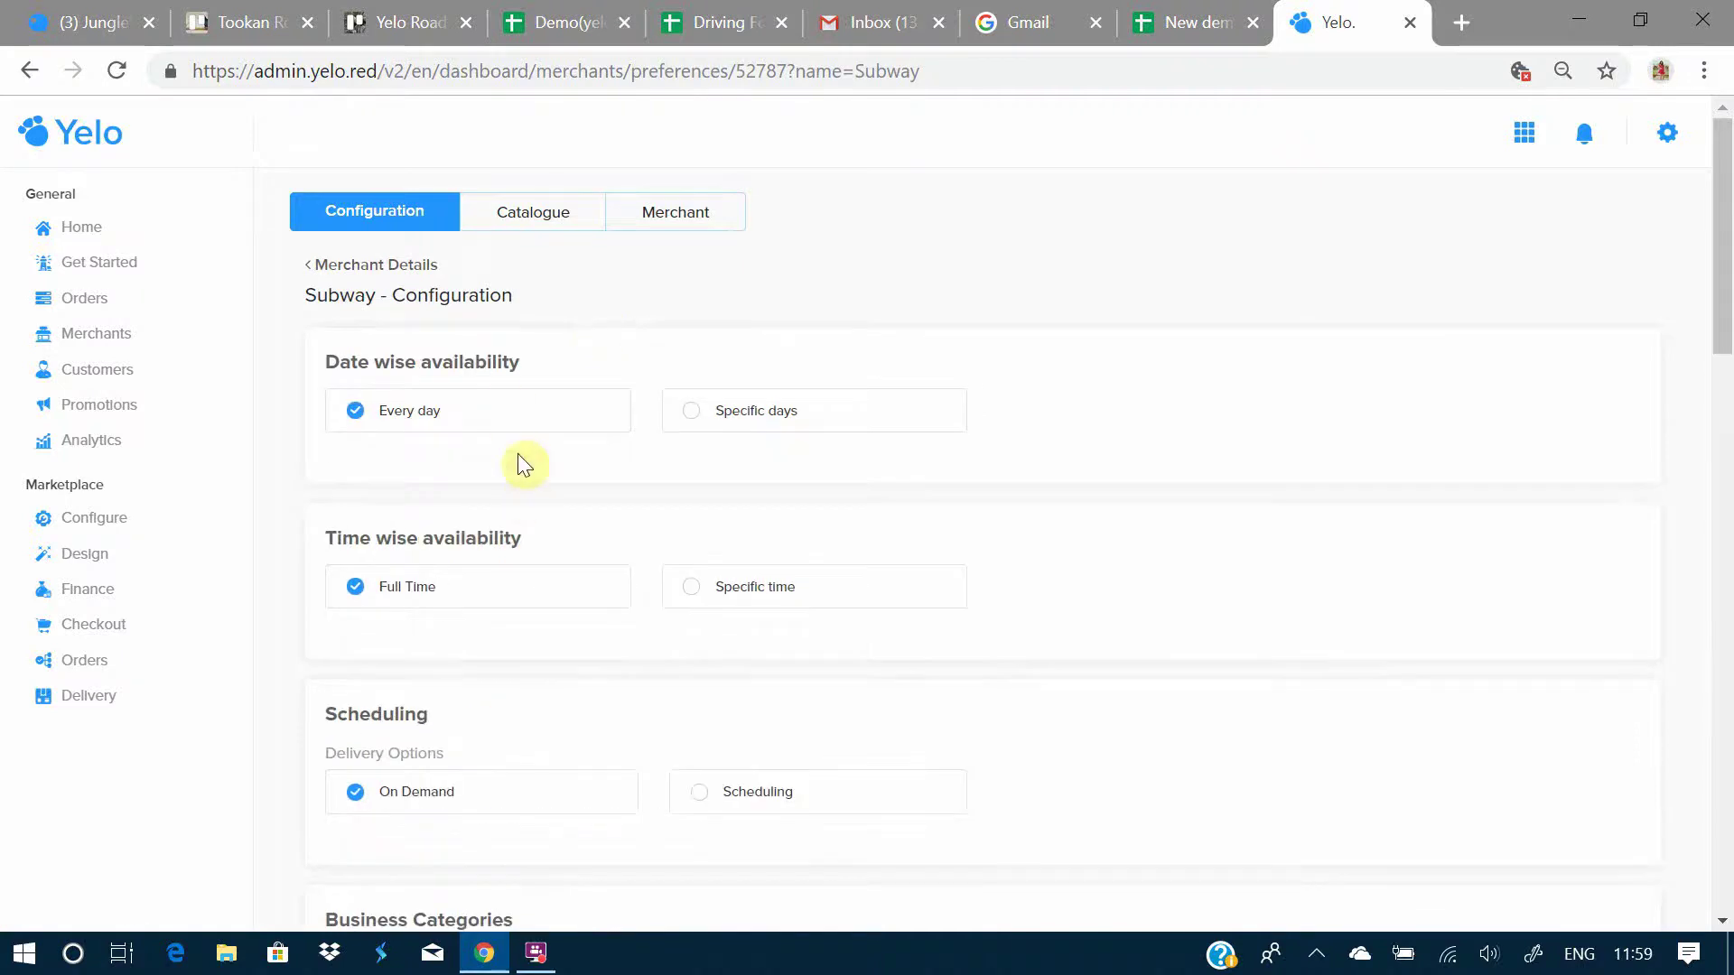
{"action": "scroll", "coordinate": [779, 688], "scroll_direction": "down", "scroll_amount": 1}
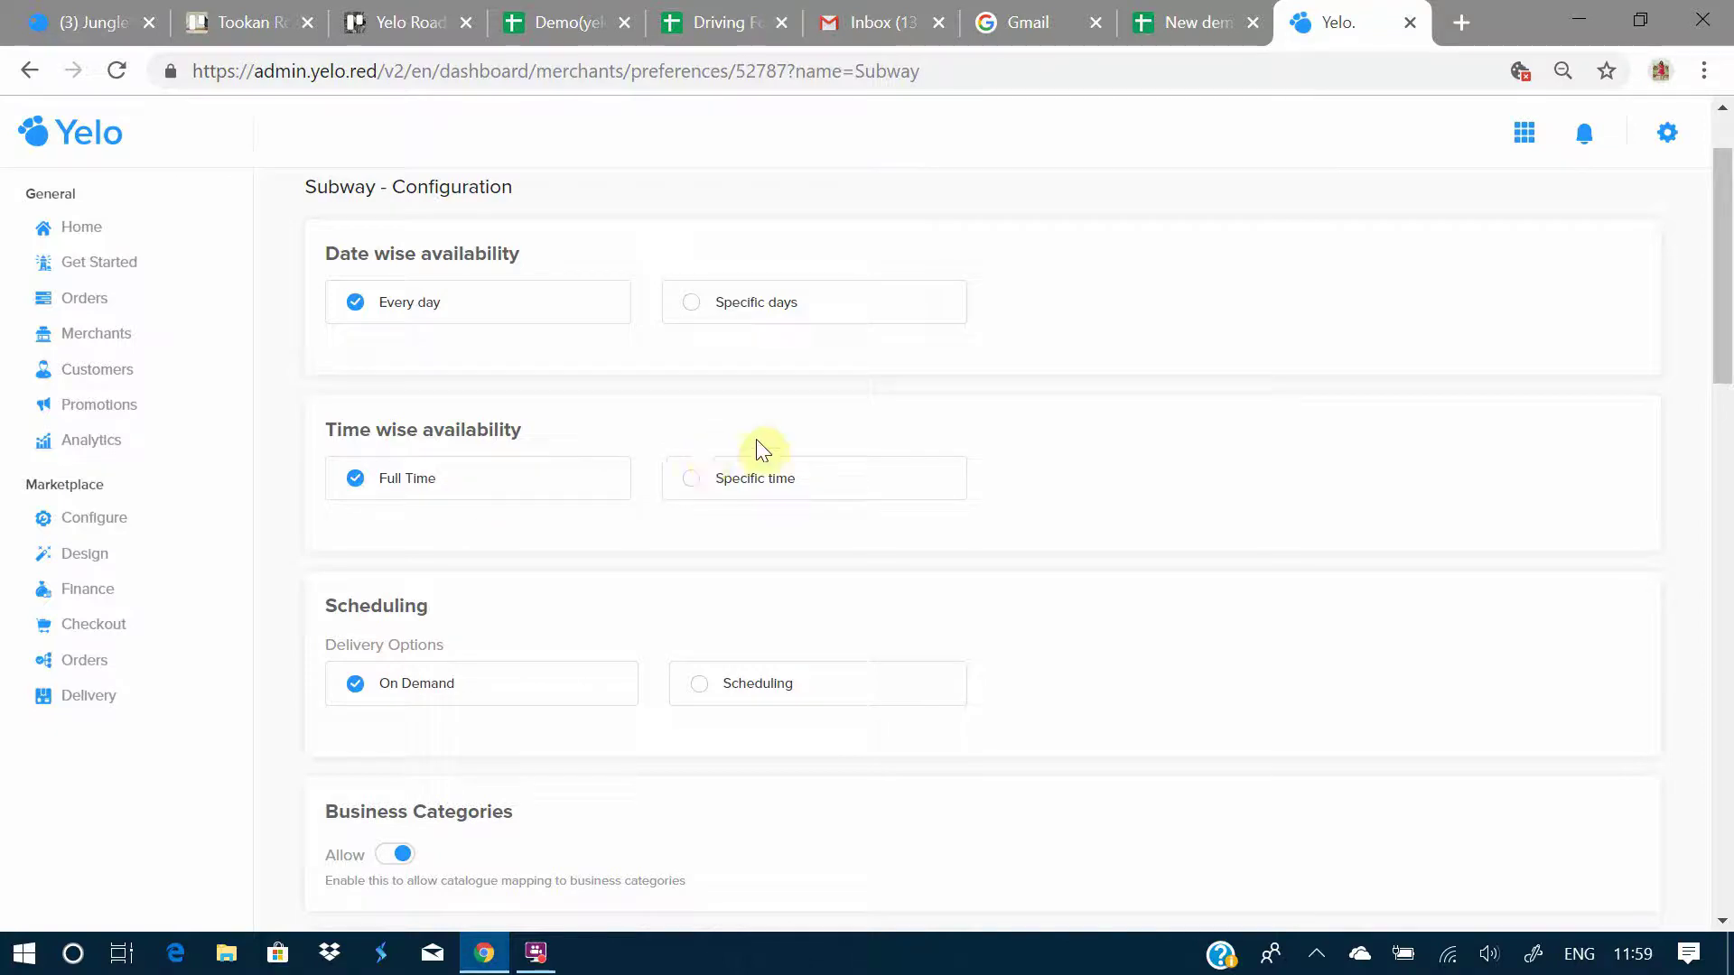
{"action": "left_click", "coordinate": [700, 488]}
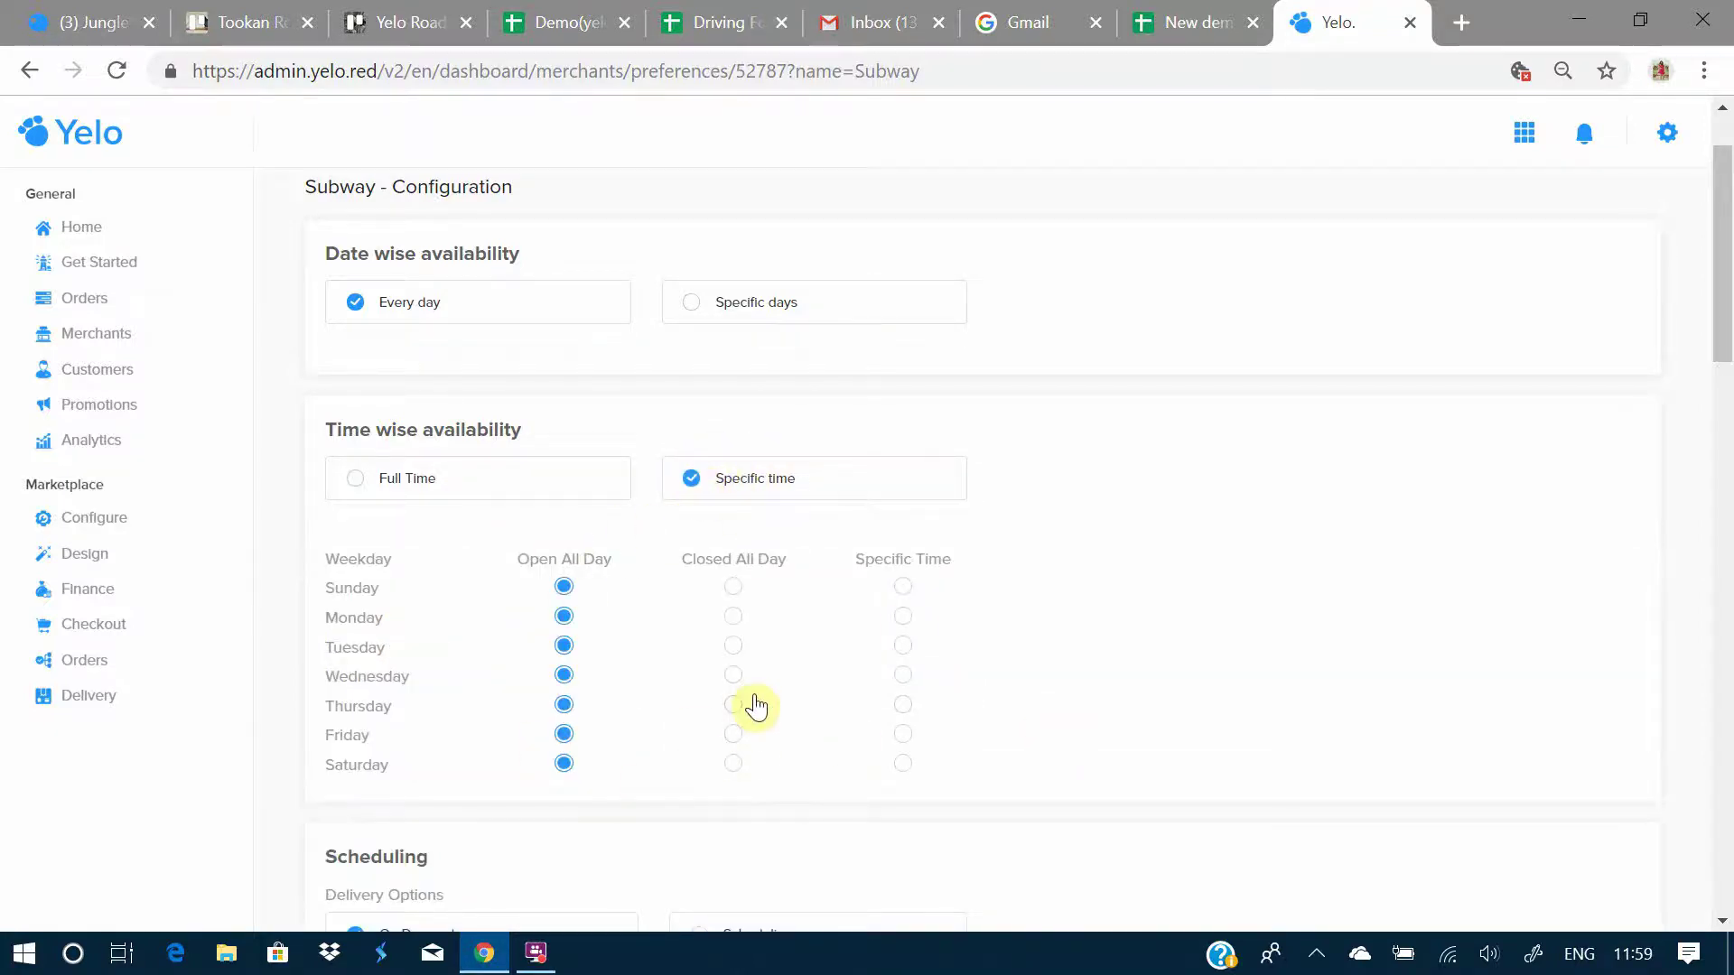
{"action": "scroll", "coordinate": [758, 701], "scroll_direction": "down", "scroll_amount": 3}
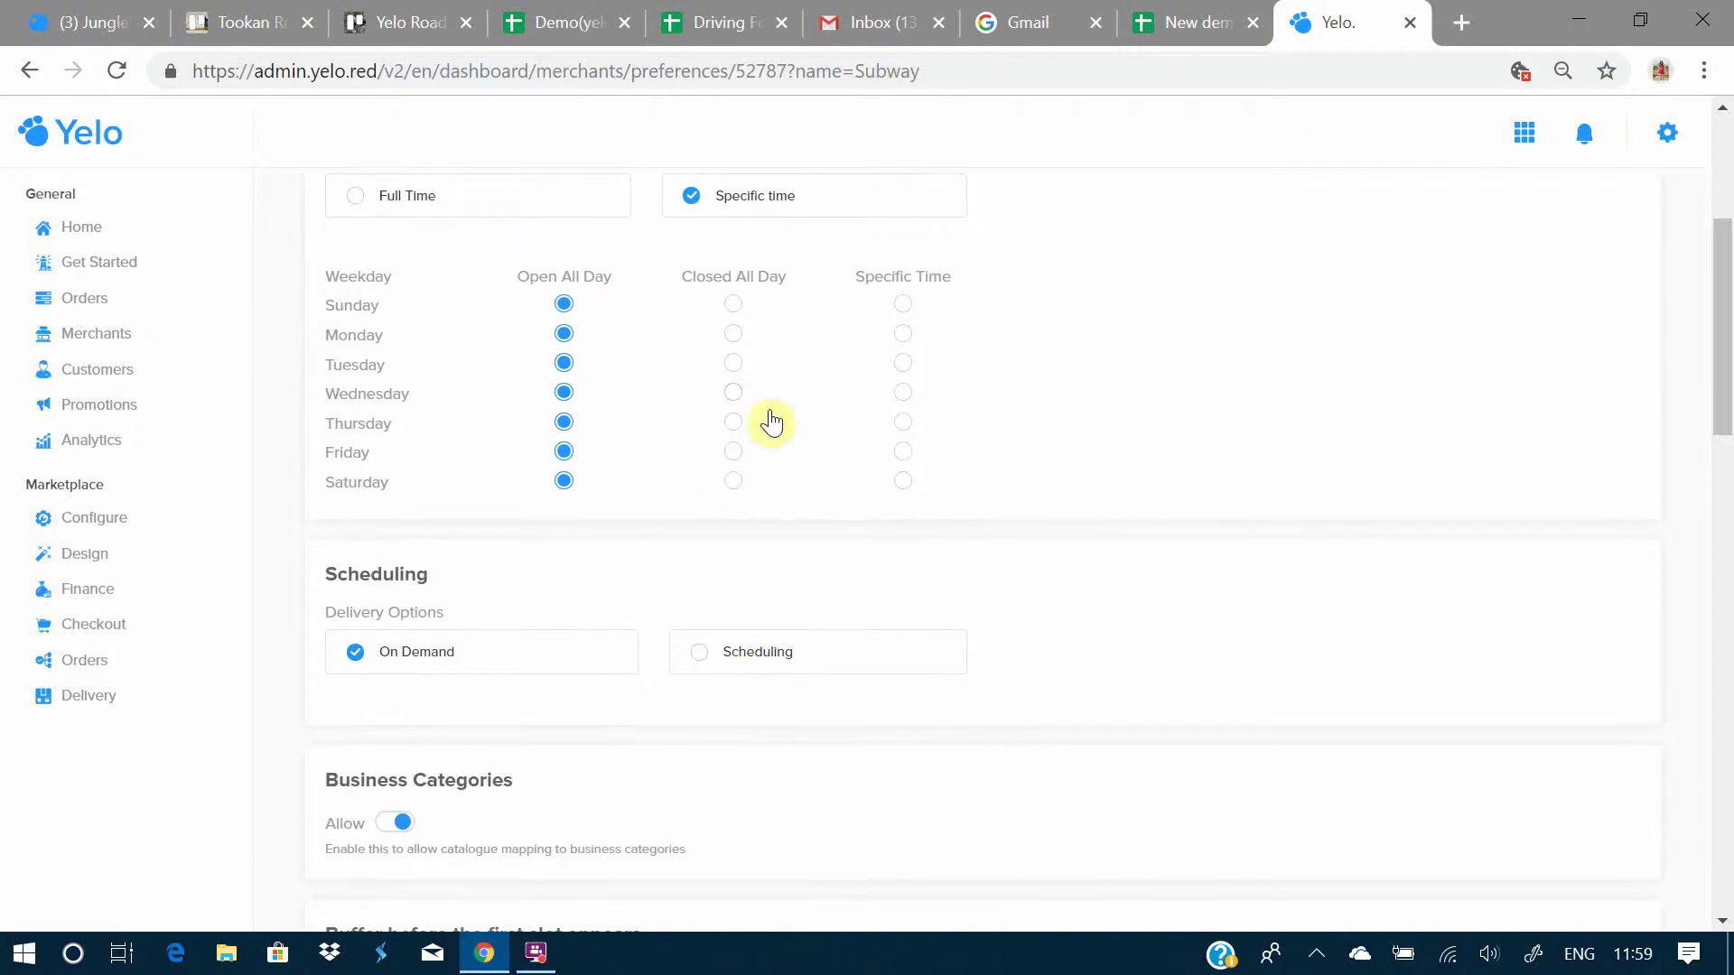
{"action": "left_click", "coordinate": [357, 198]}
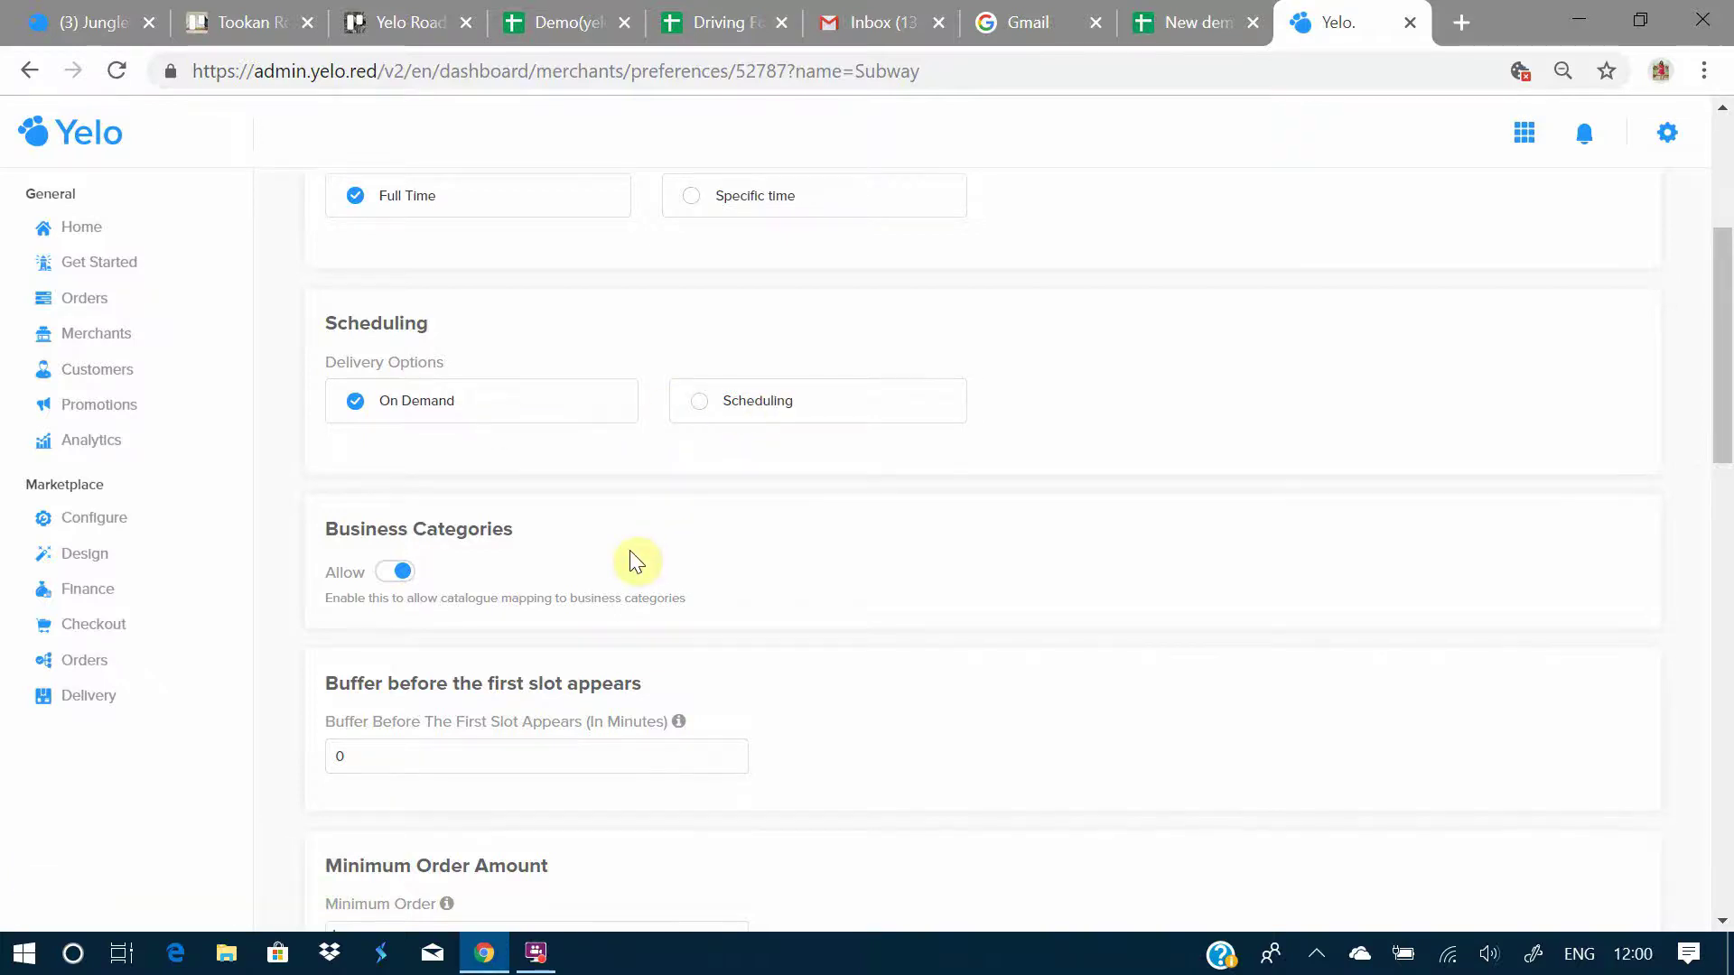
Uncheck 'Don't set any value' under Subway's Maximum Order Per Slot.
{"action": "scroll", "coordinate": [948, 774], "scroll_direction": "down", "scroll_amount": 2}
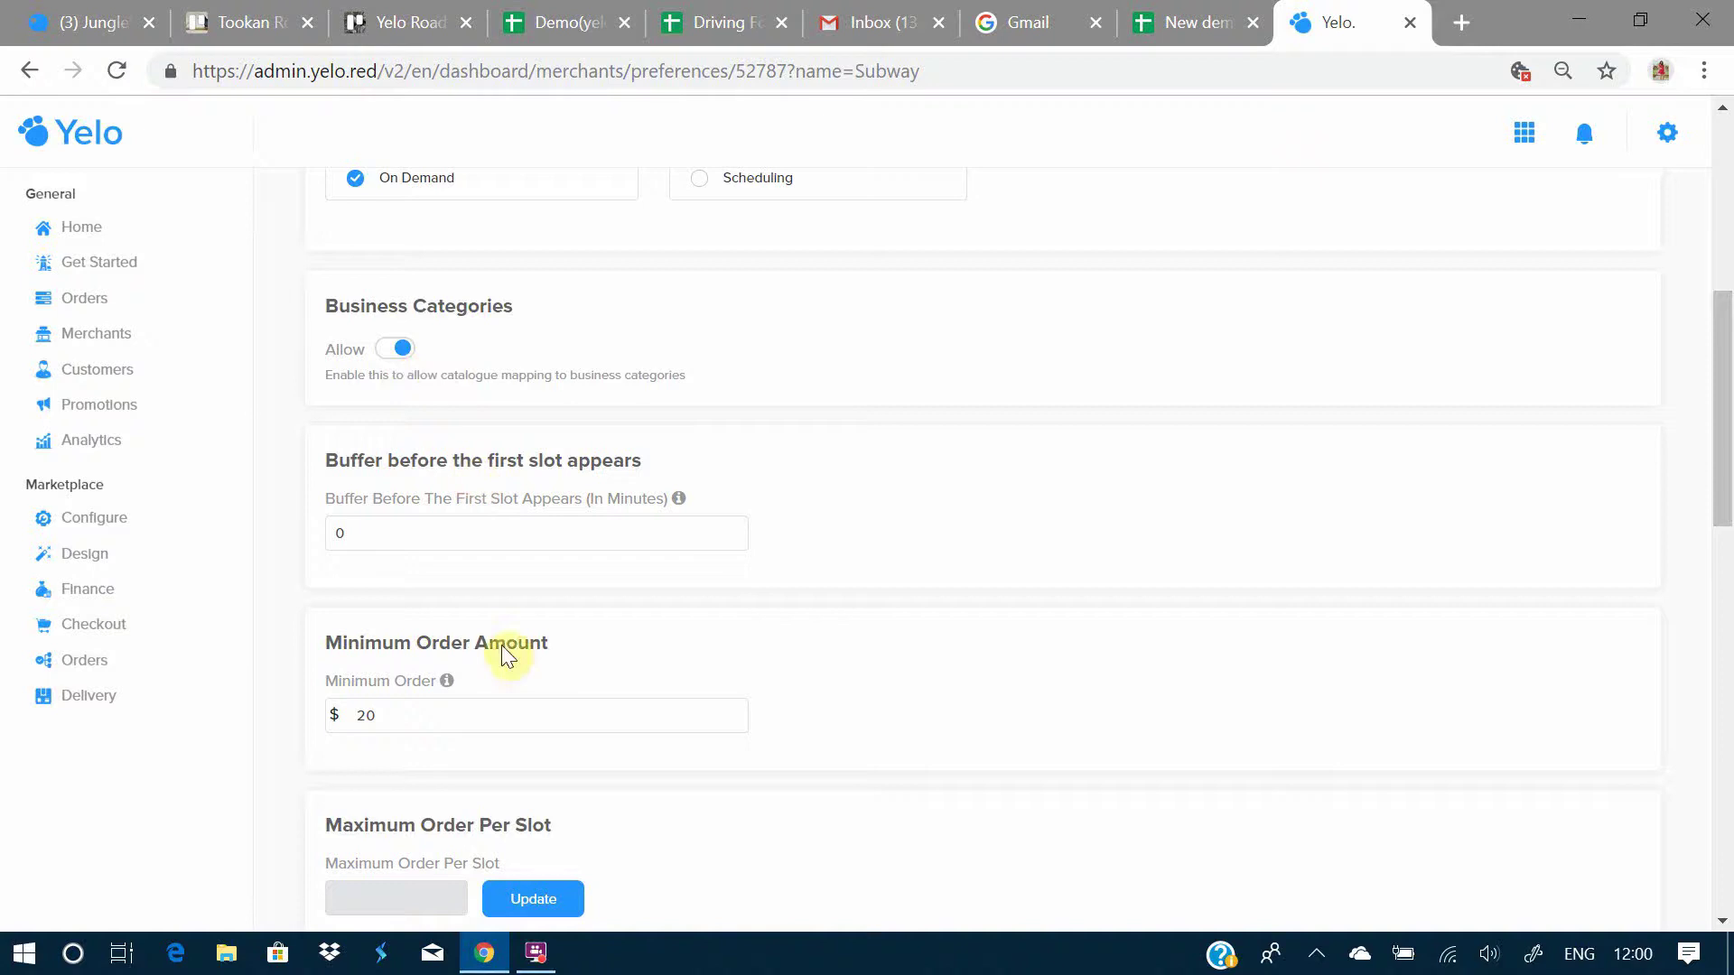
{"action": "scroll", "coordinate": [503, 578], "scroll_direction": "down", "scroll_amount": 2}
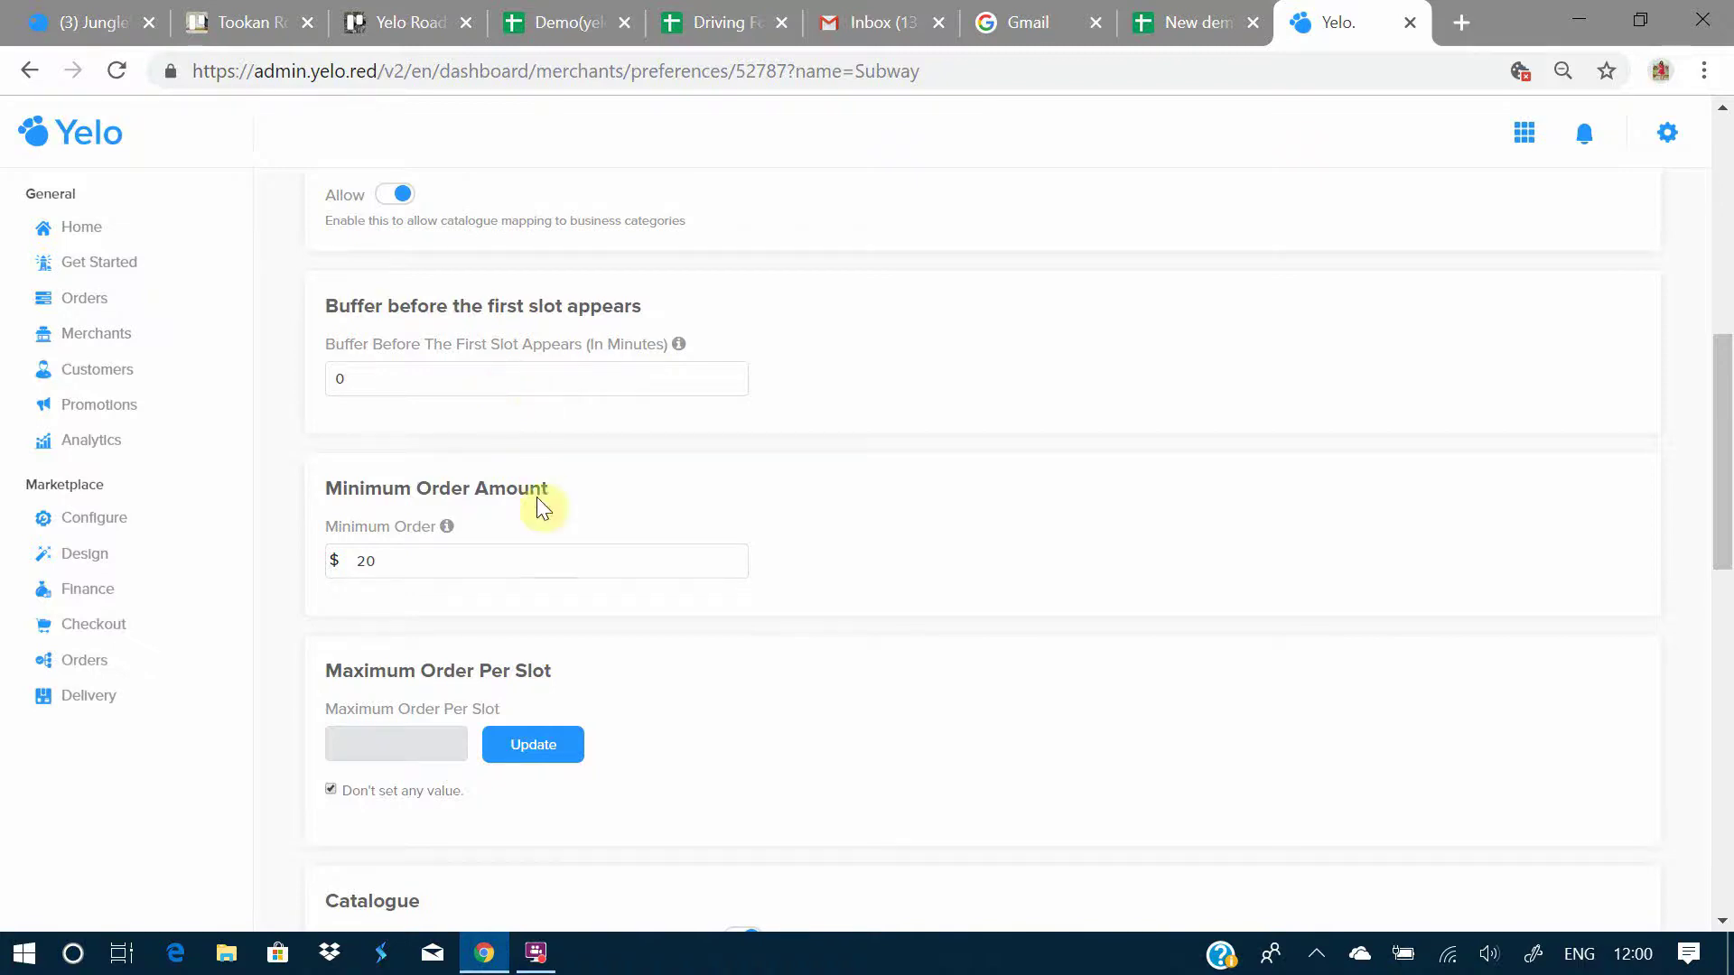
{"action": "scroll", "coordinate": [811, 754], "scroll_direction": "down", "scroll_amount": 2}
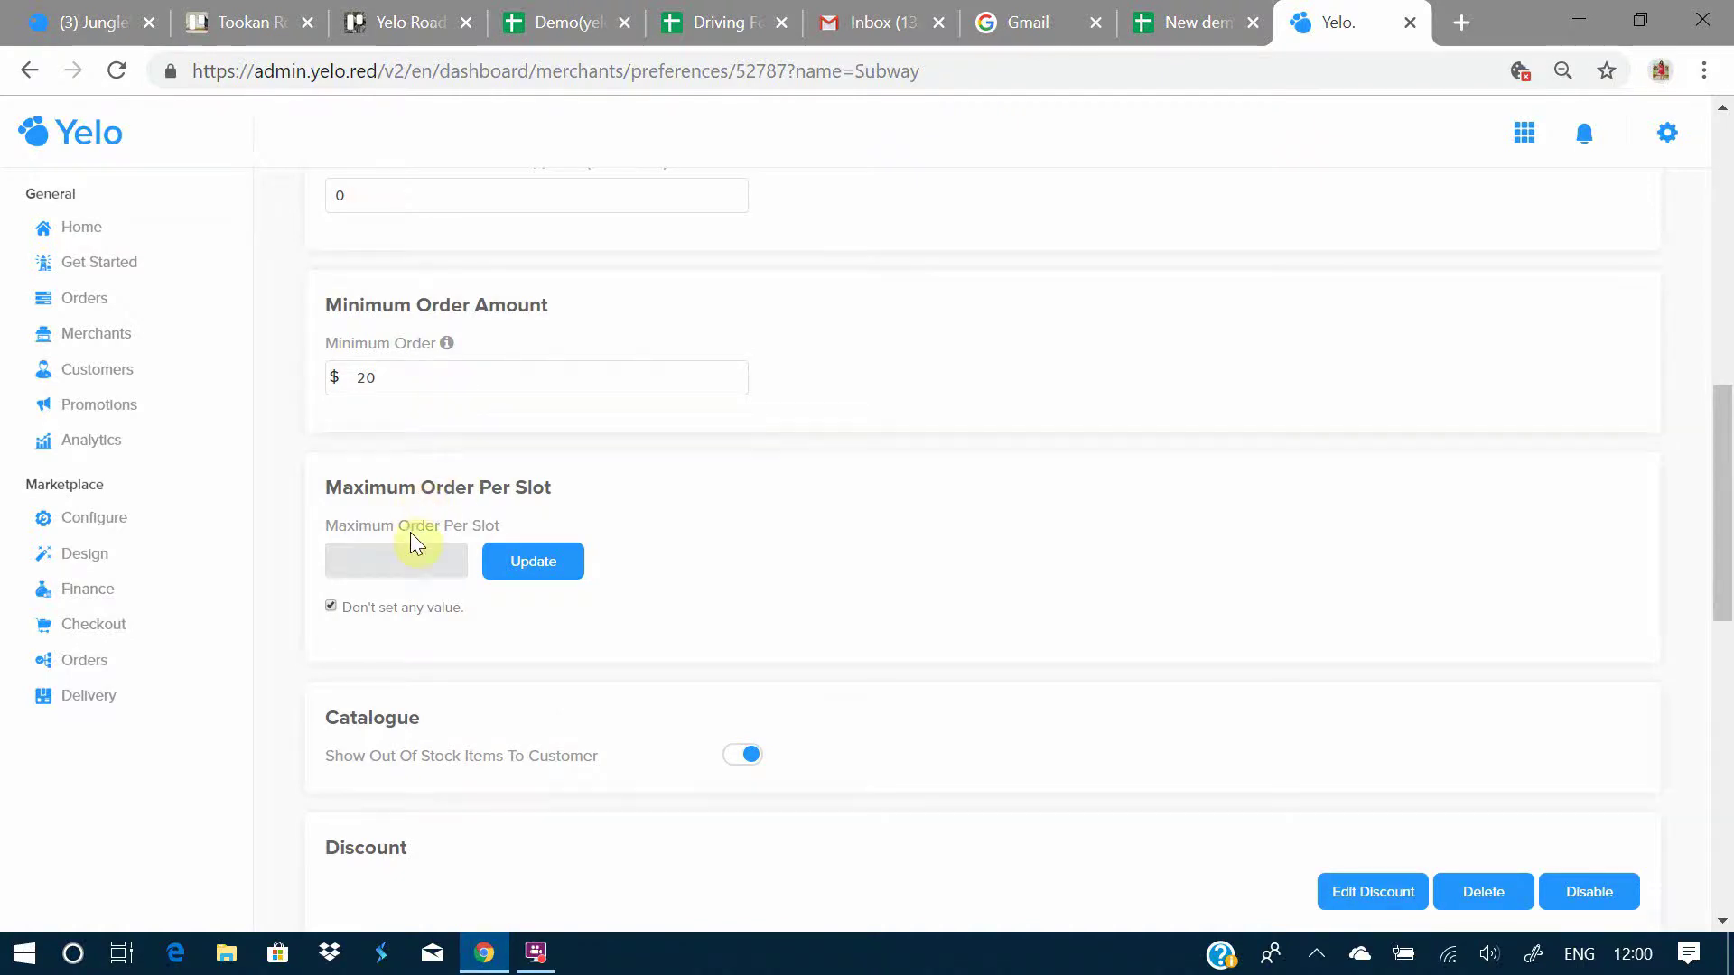
{"action": "scroll", "coordinate": [616, 798], "scroll_direction": "down", "scroll_amount": 1}
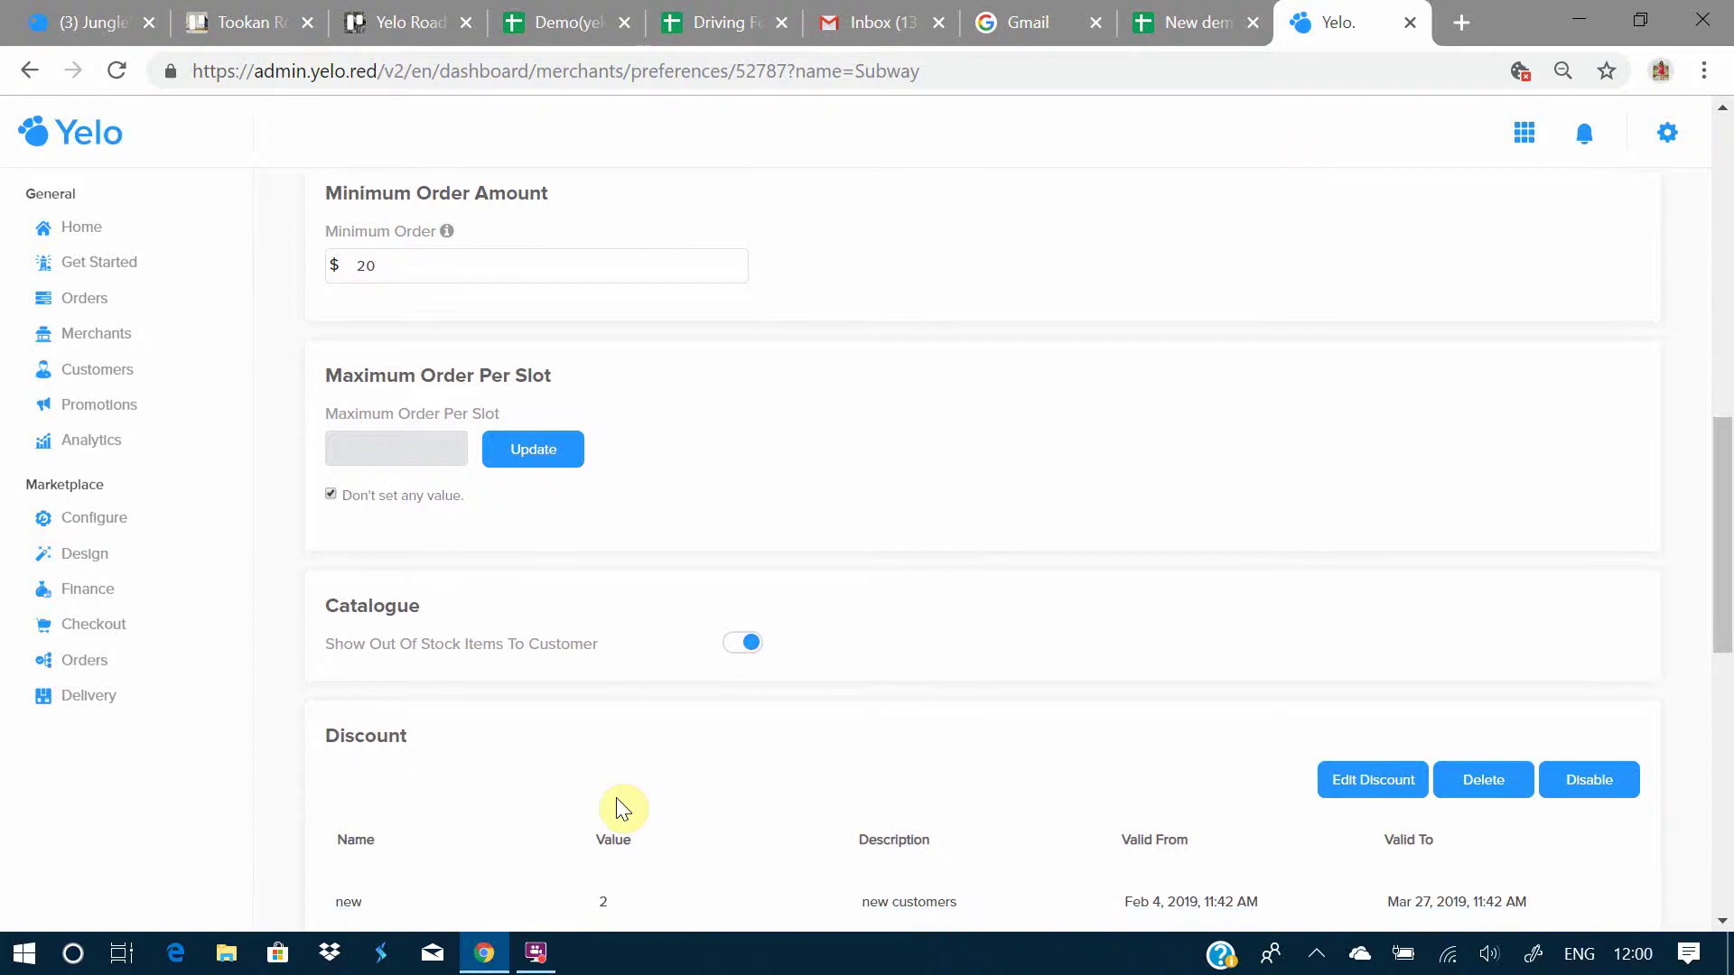
{"action": "left_click", "coordinate": [330, 493]}
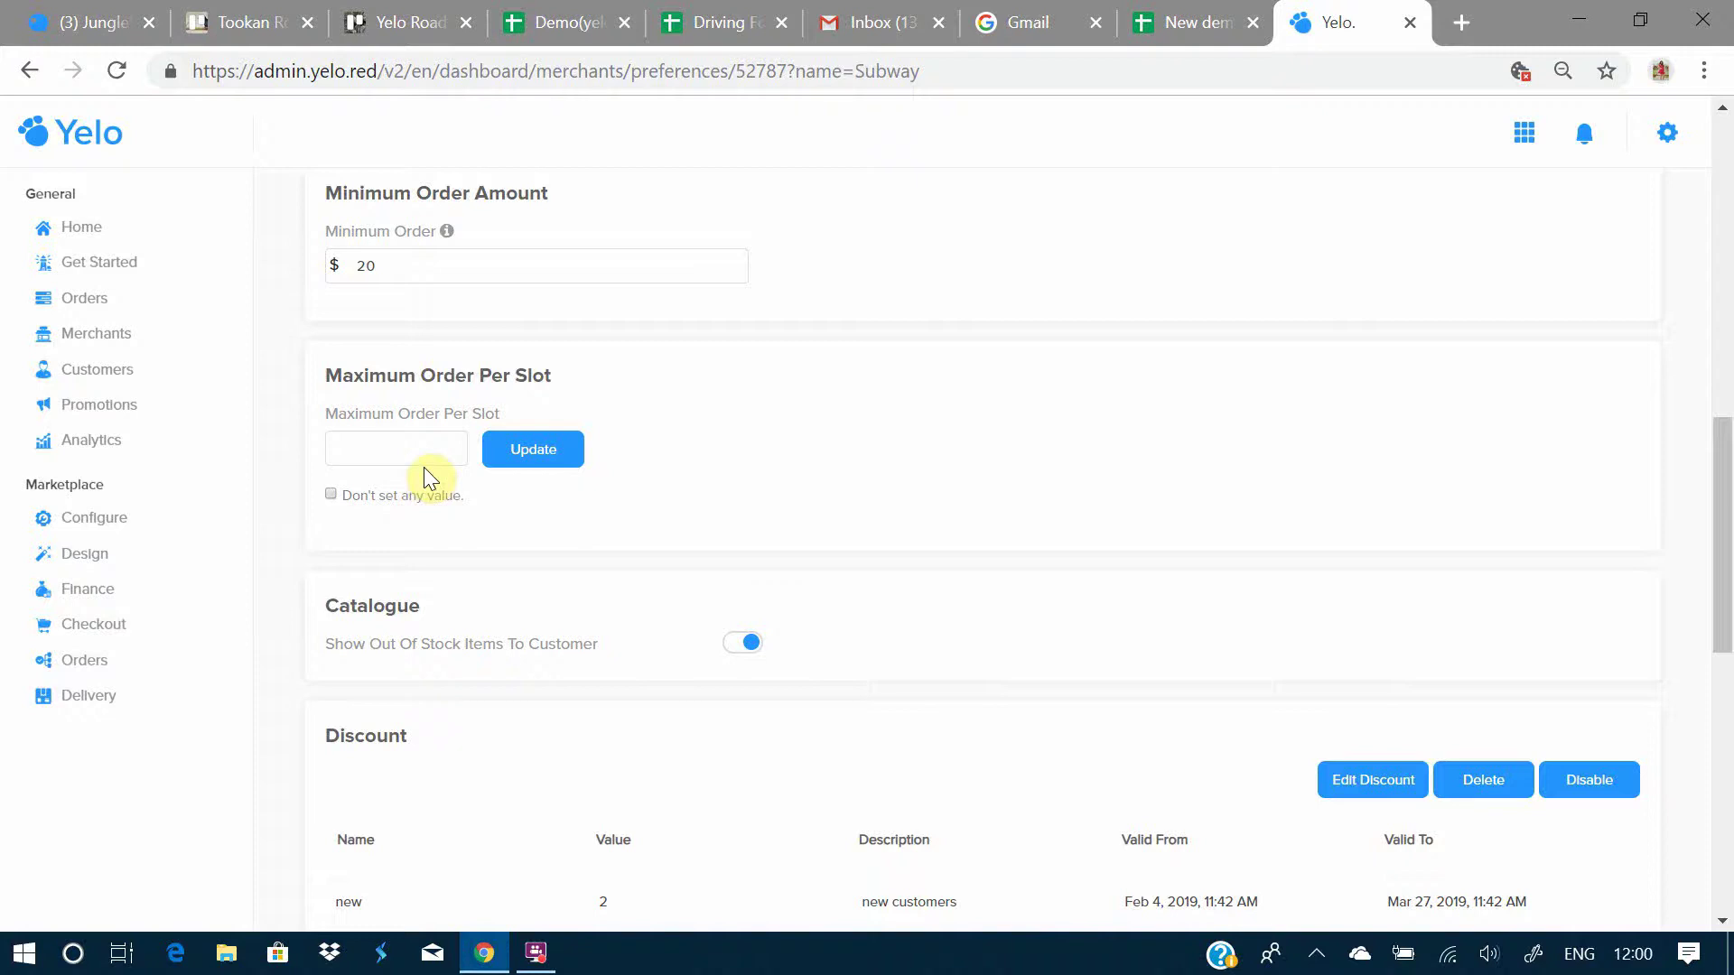
{"action": "scroll", "coordinate": [695, 808], "scroll_direction": "down", "scroll_amount": 3}
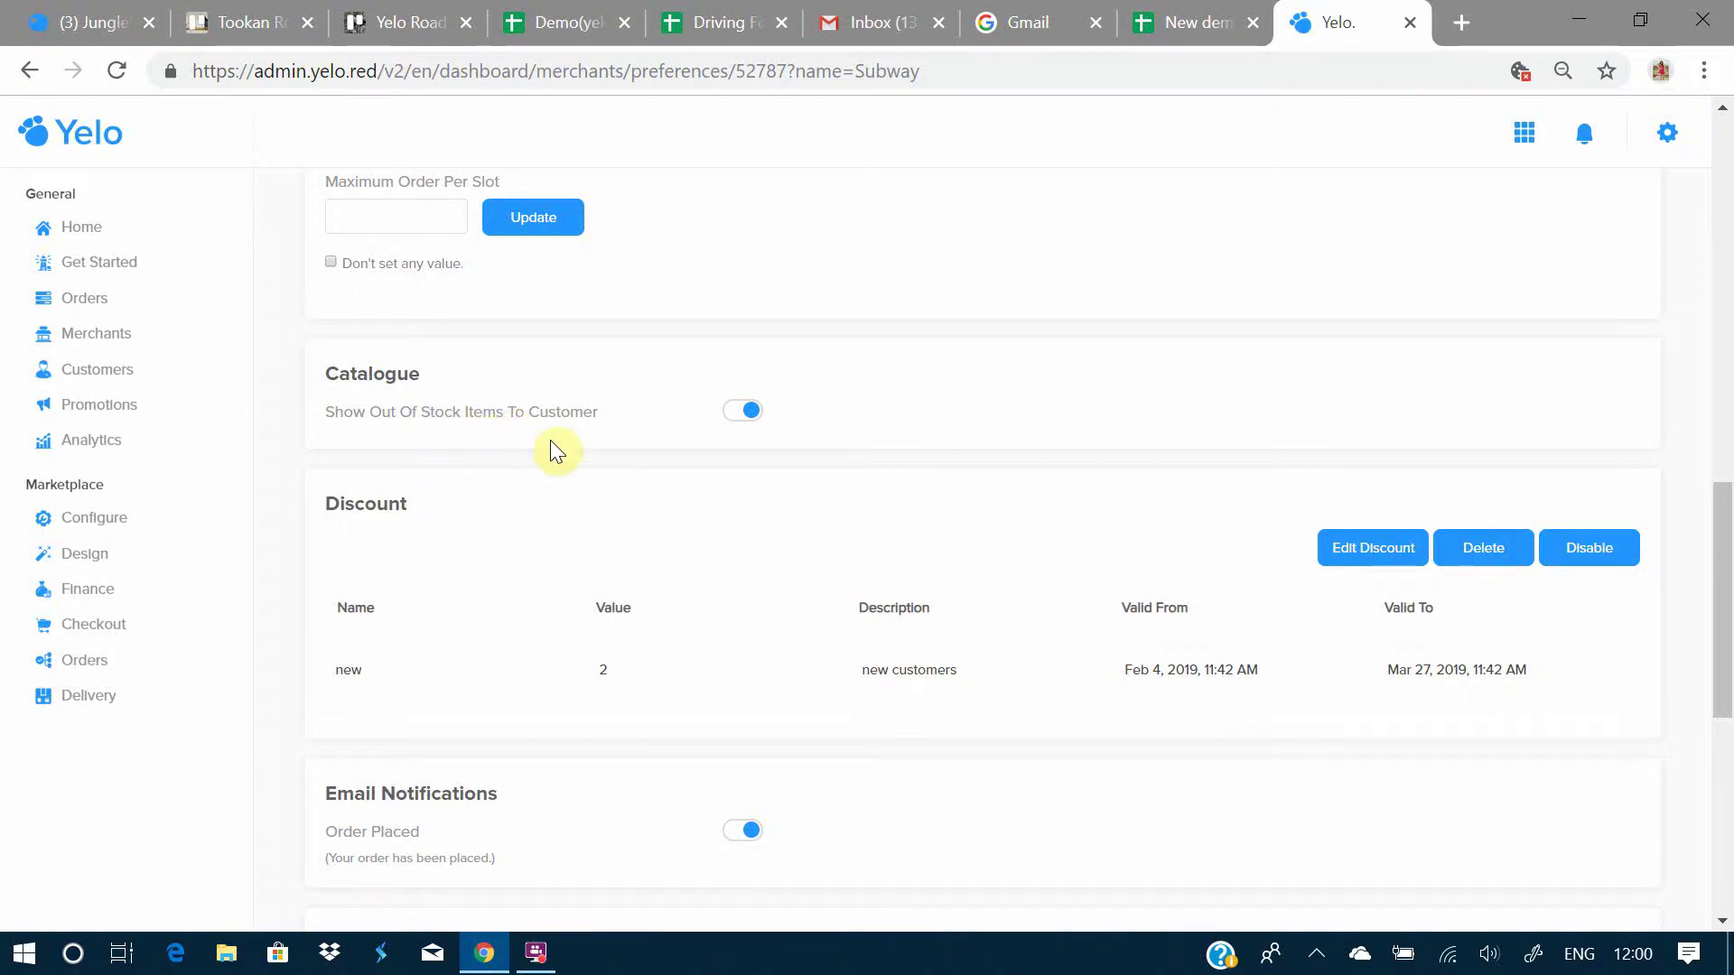
{"action": "scroll", "coordinate": [827, 666], "scroll_direction": "down", "scroll_amount": 2}
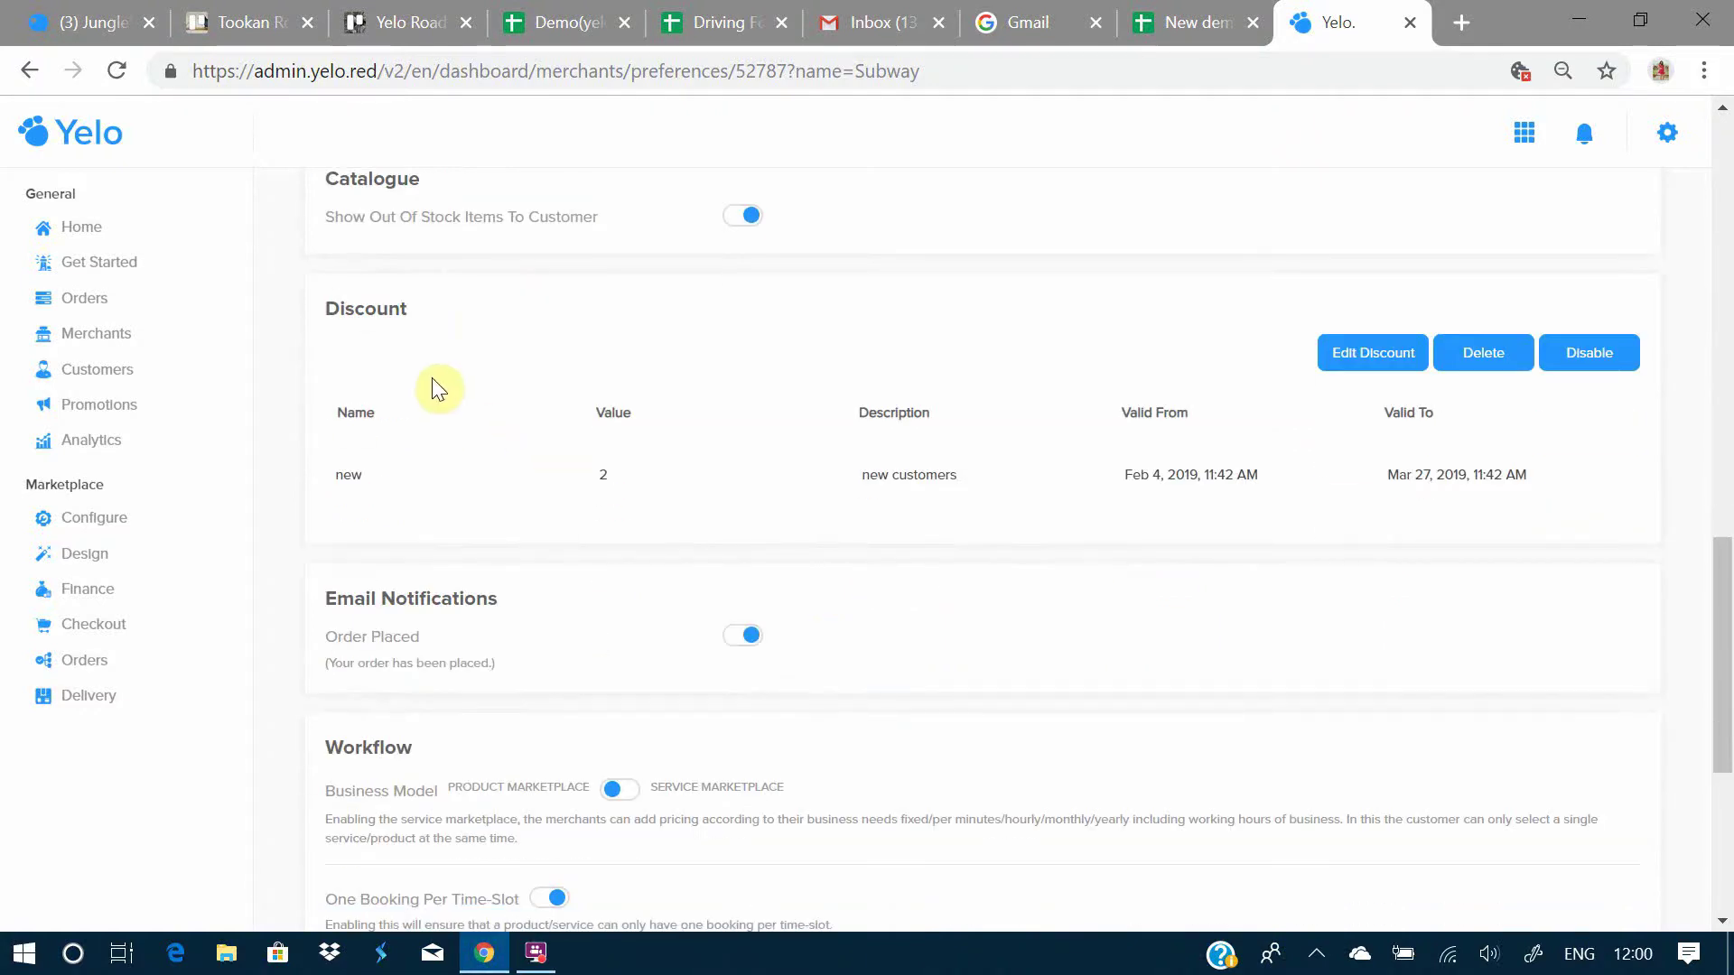
{"action": "scroll", "coordinate": [711, 612], "scroll_direction": "down", "scroll_amount": 1}
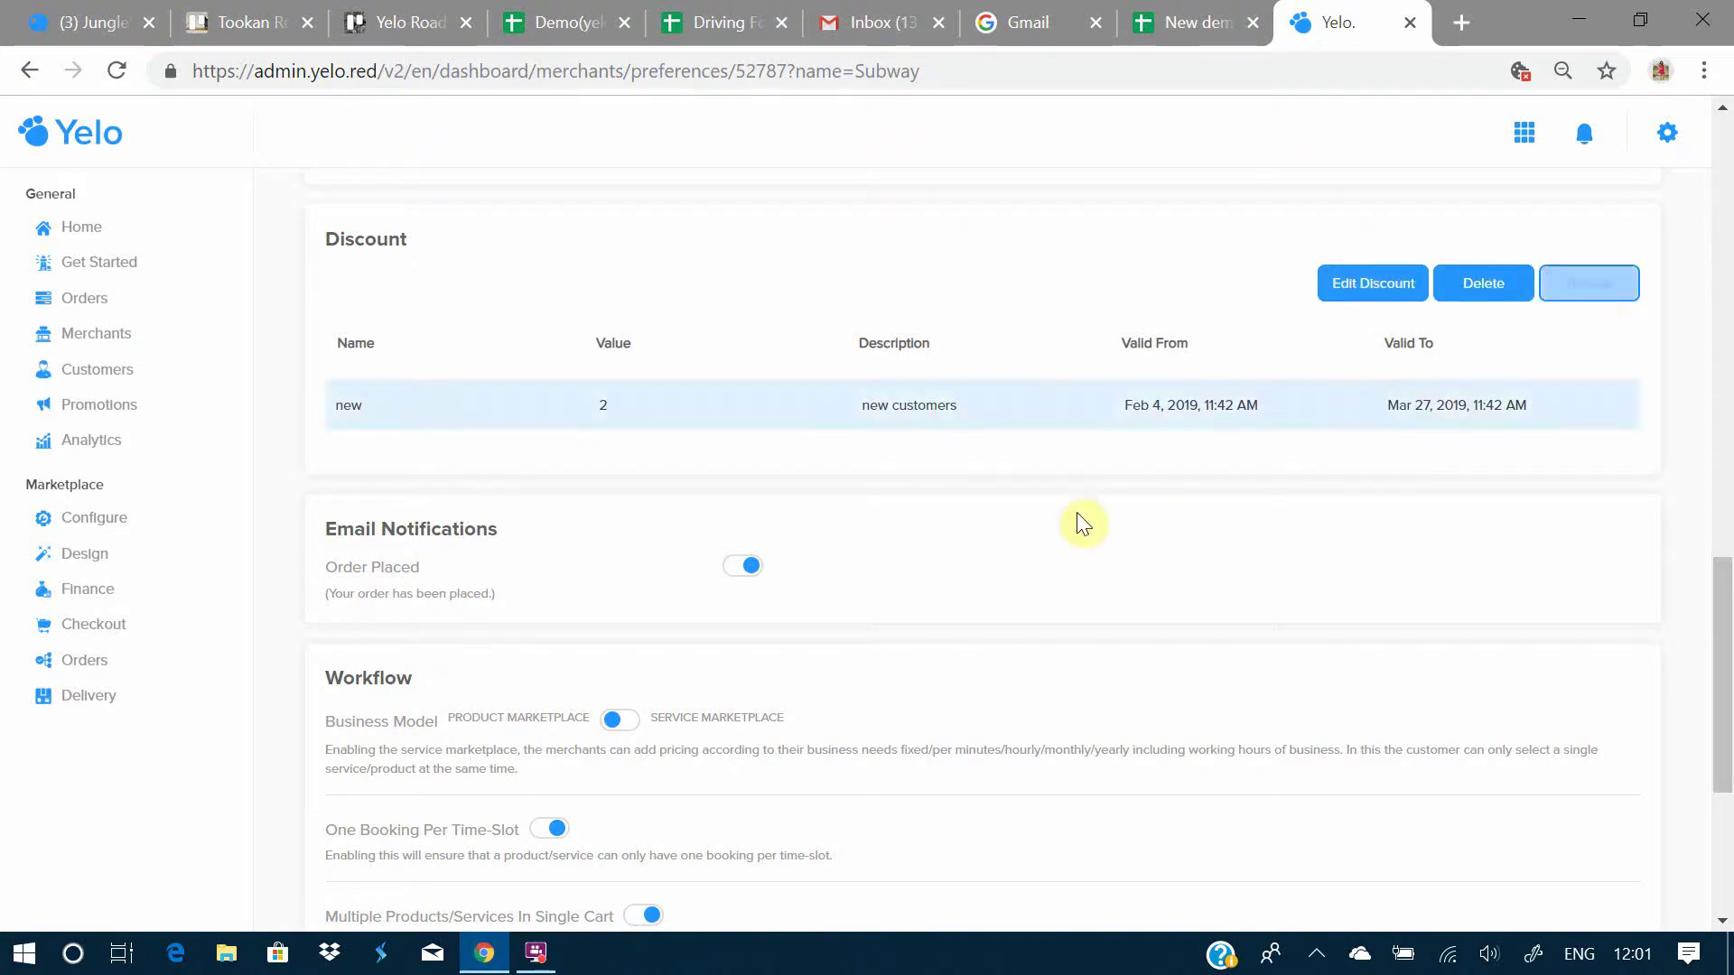
{"action": "scroll", "coordinate": [1040, 517], "scroll_direction": "down", "scroll_amount": 3}
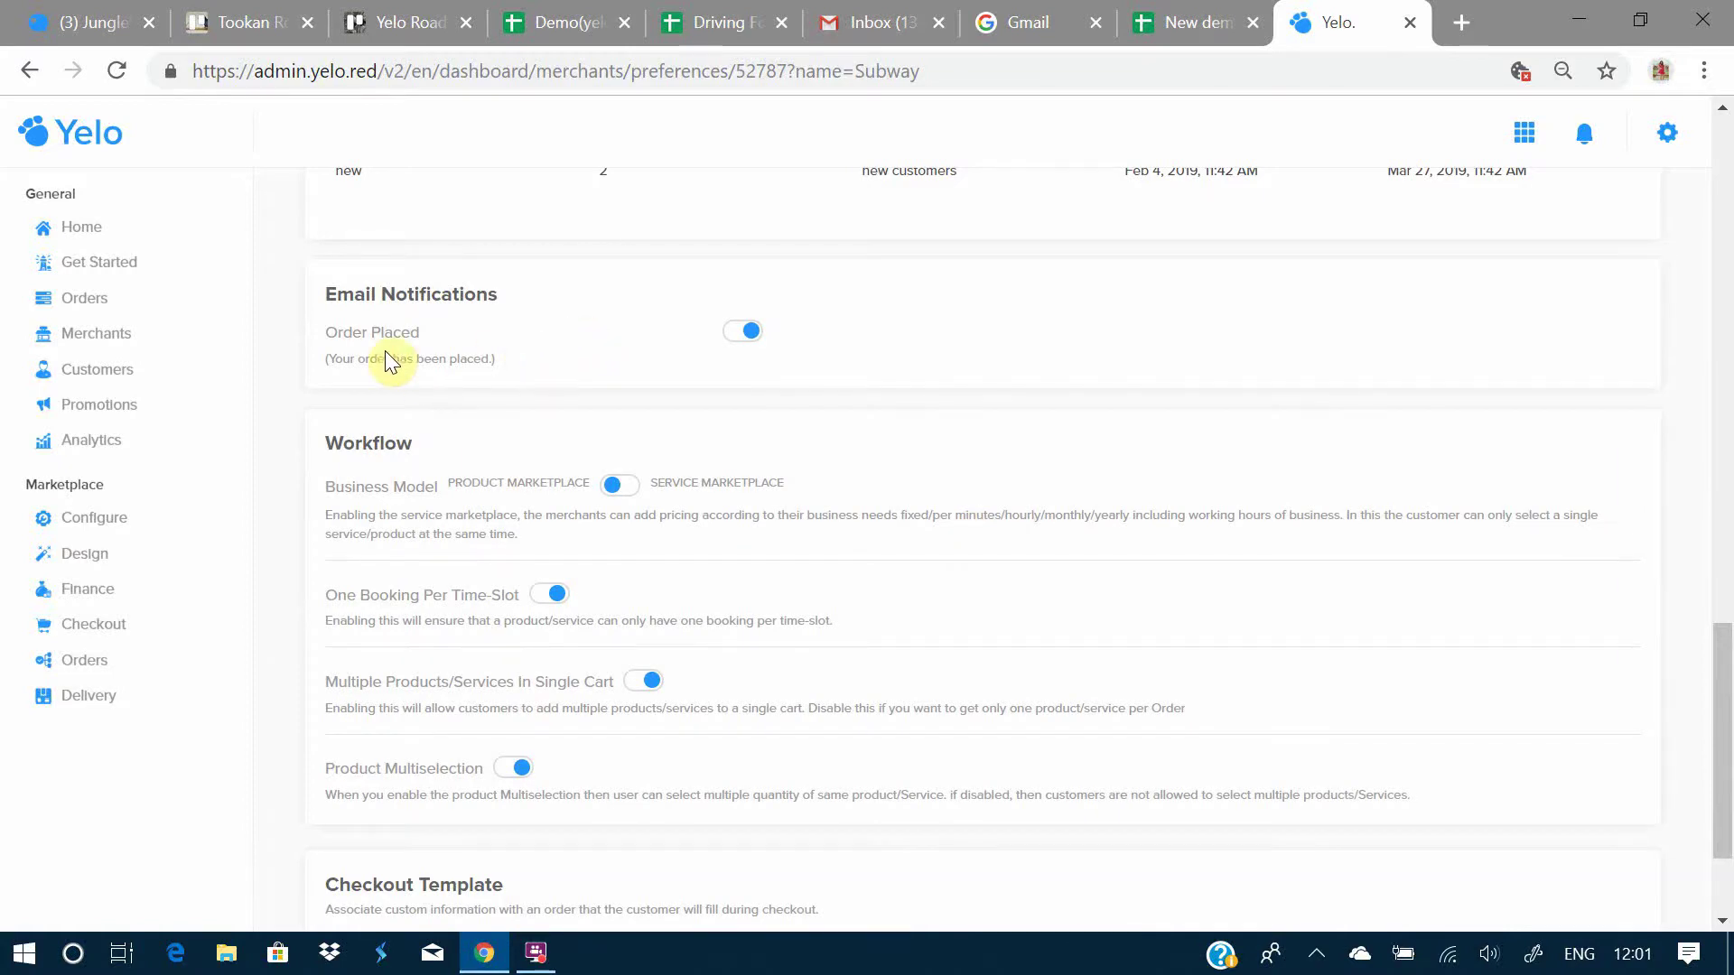
{"action": "scroll", "coordinate": [785, 605], "scroll_direction": "down", "scroll_amount": 2}
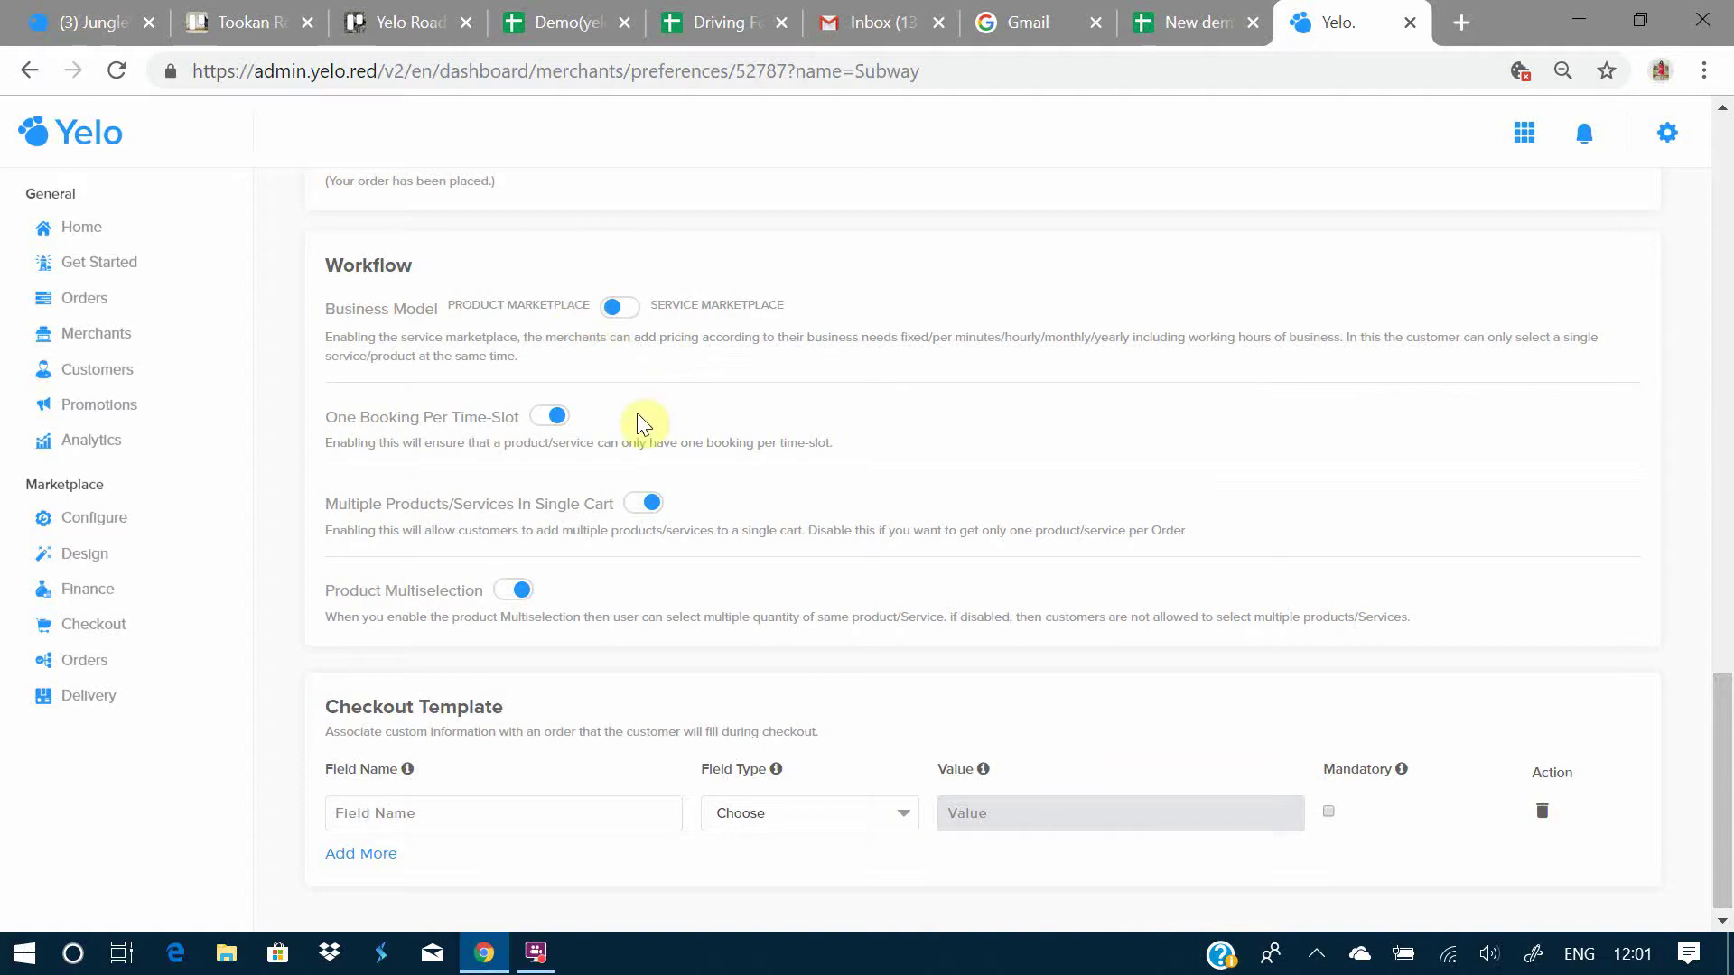
{"action": "scroll", "coordinate": [767, 632], "scroll_direction": "down", "scroll_amount": 1}
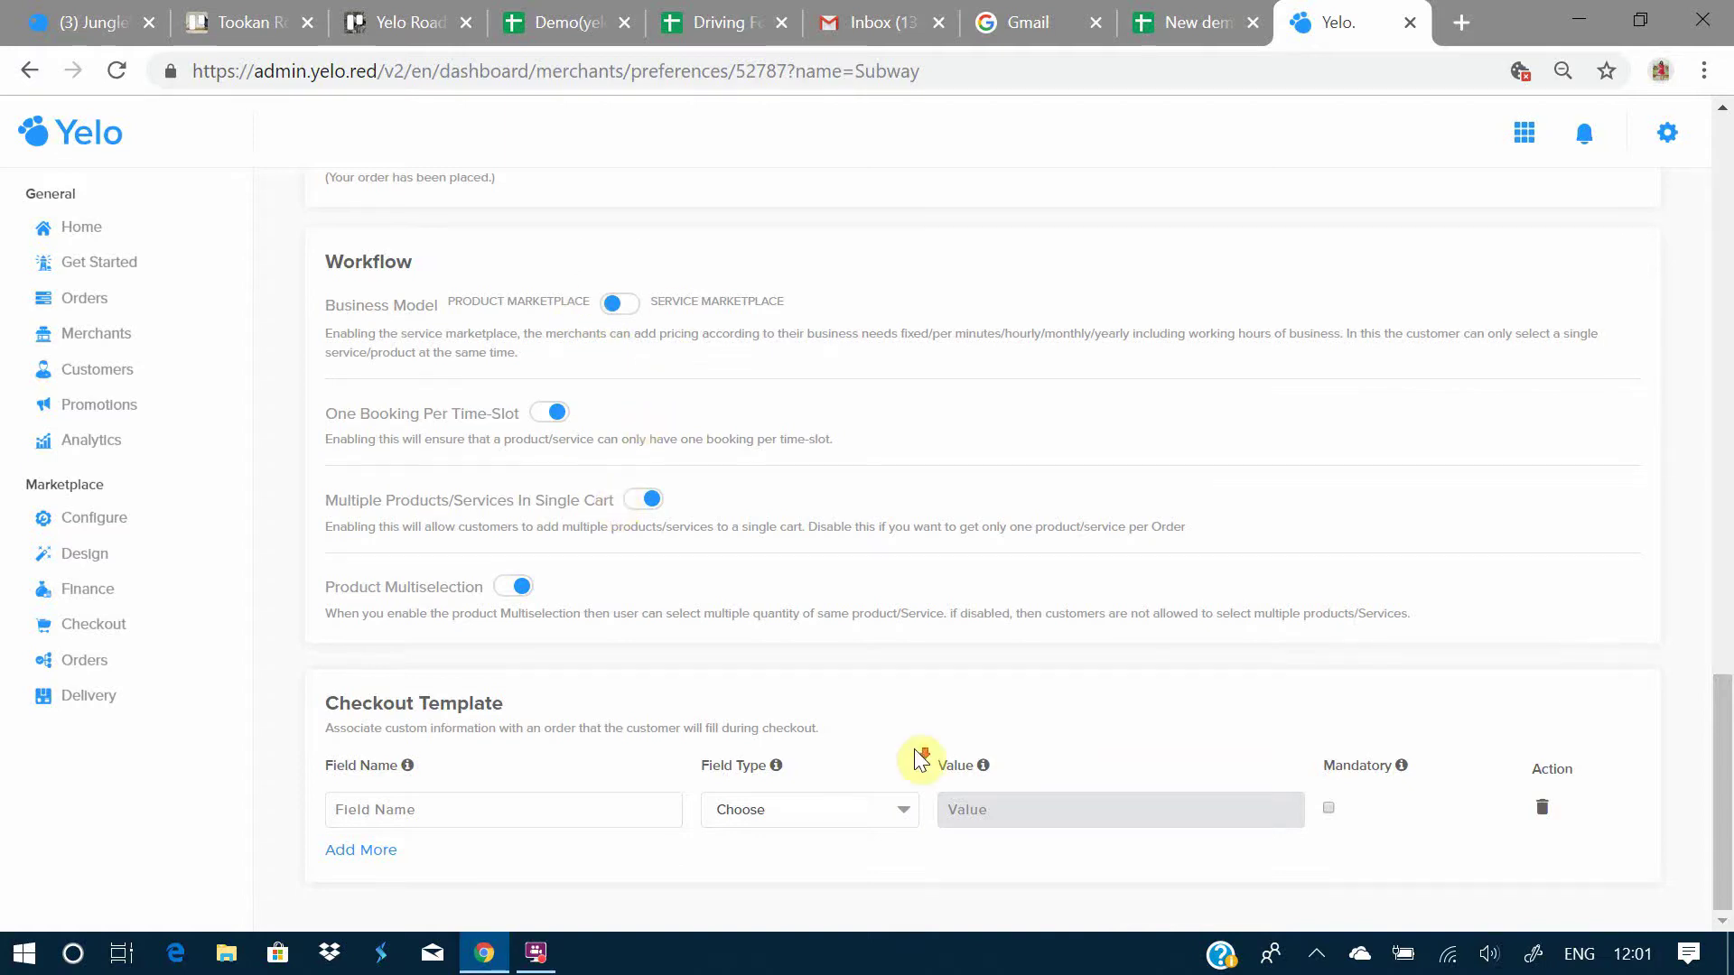